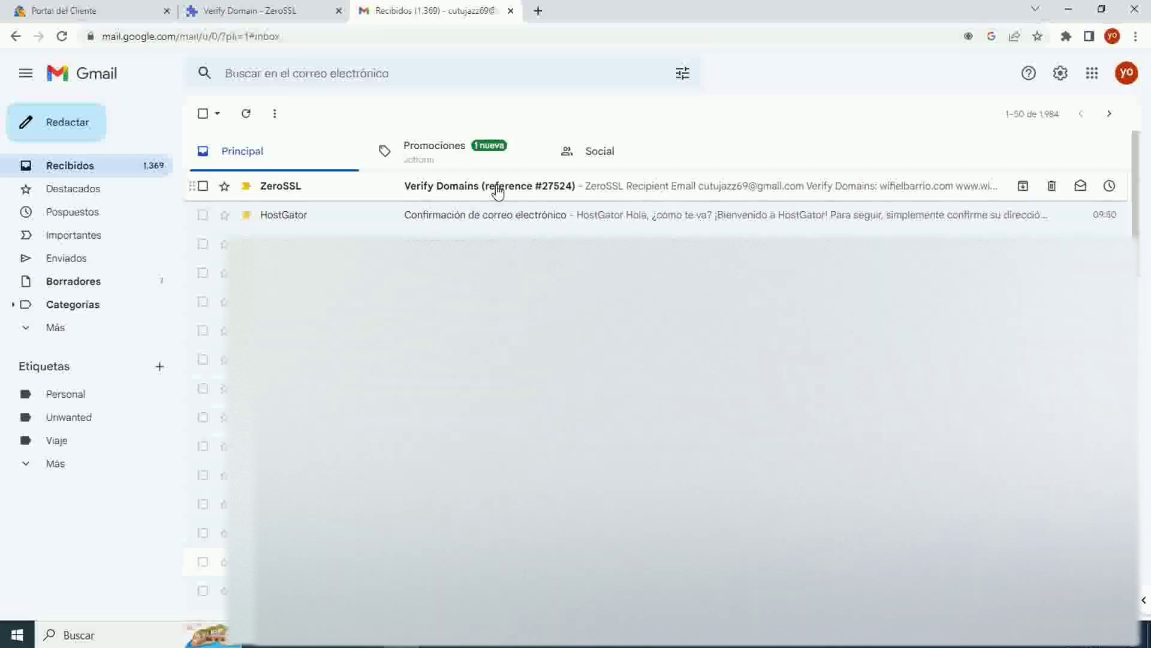
Open the ZeroSSL domain verification email and copy the verification key from it.
click(497, 189)
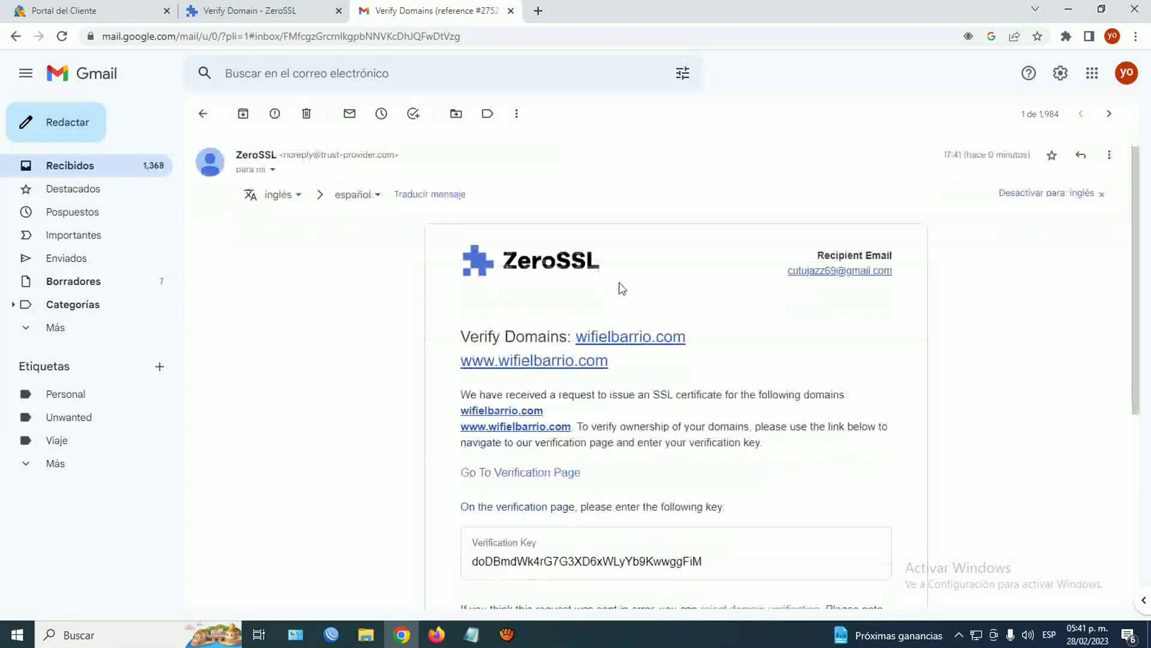
scroll(619, 252, down, 2)
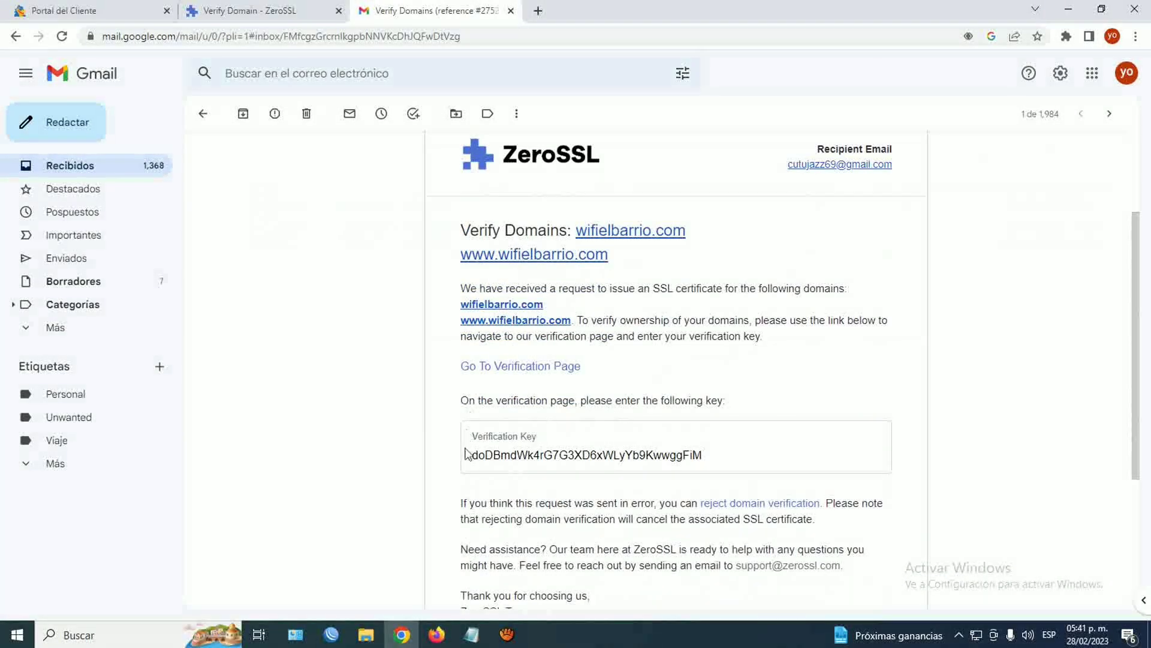
drag(472, 459, 715, 459)
right_click(695, 459)
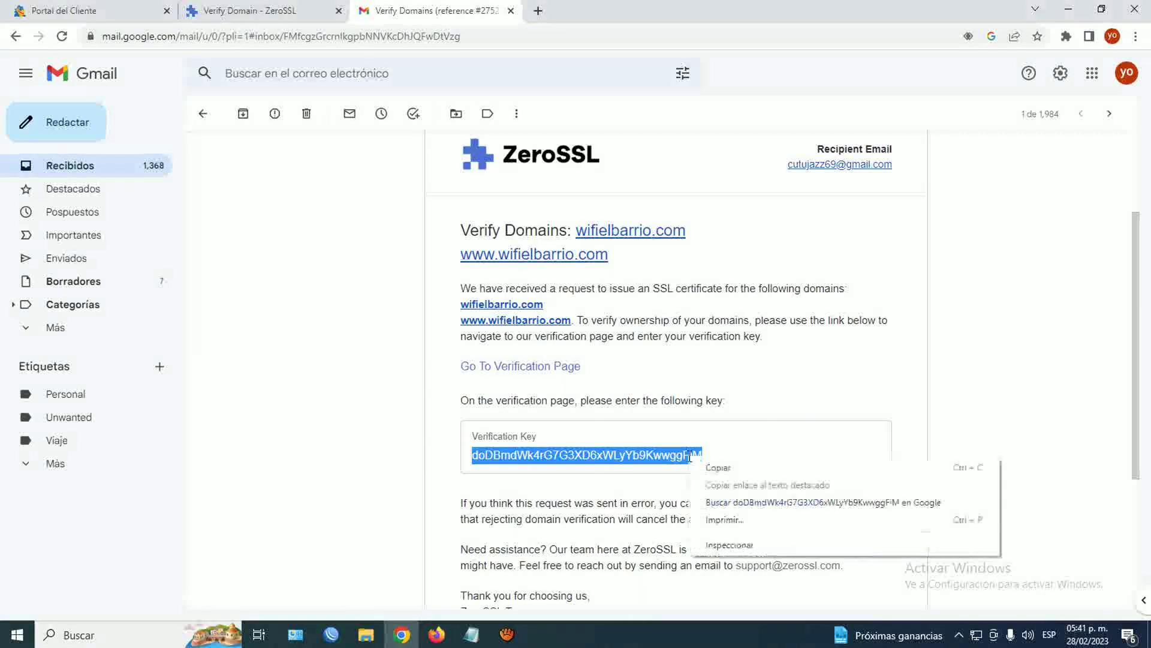
click(723, 467)
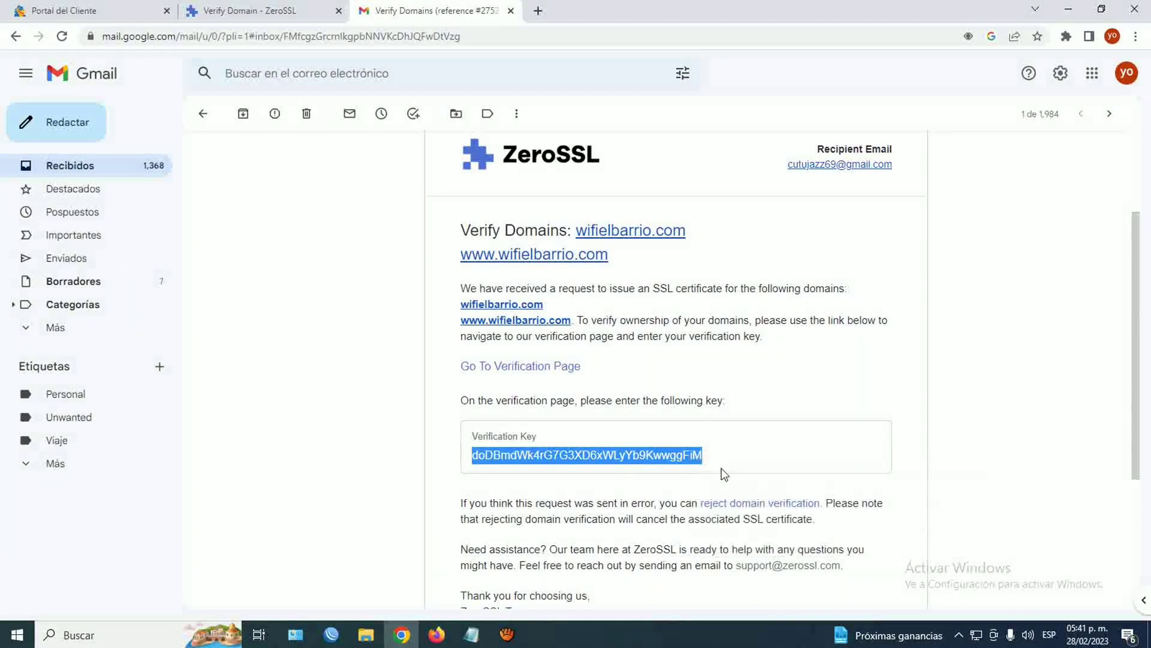
Open the email's linked verification page, translated to Spanish, and submit the copied verification key in the validation code field.
click(533, 373)
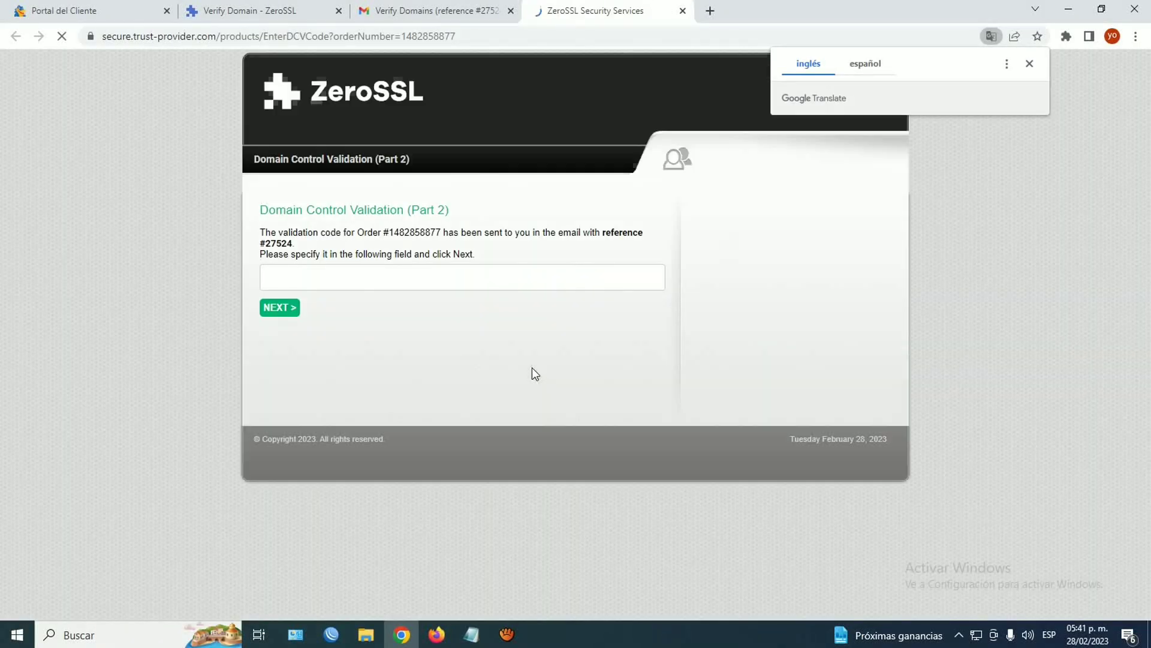
right_click(430, 339)
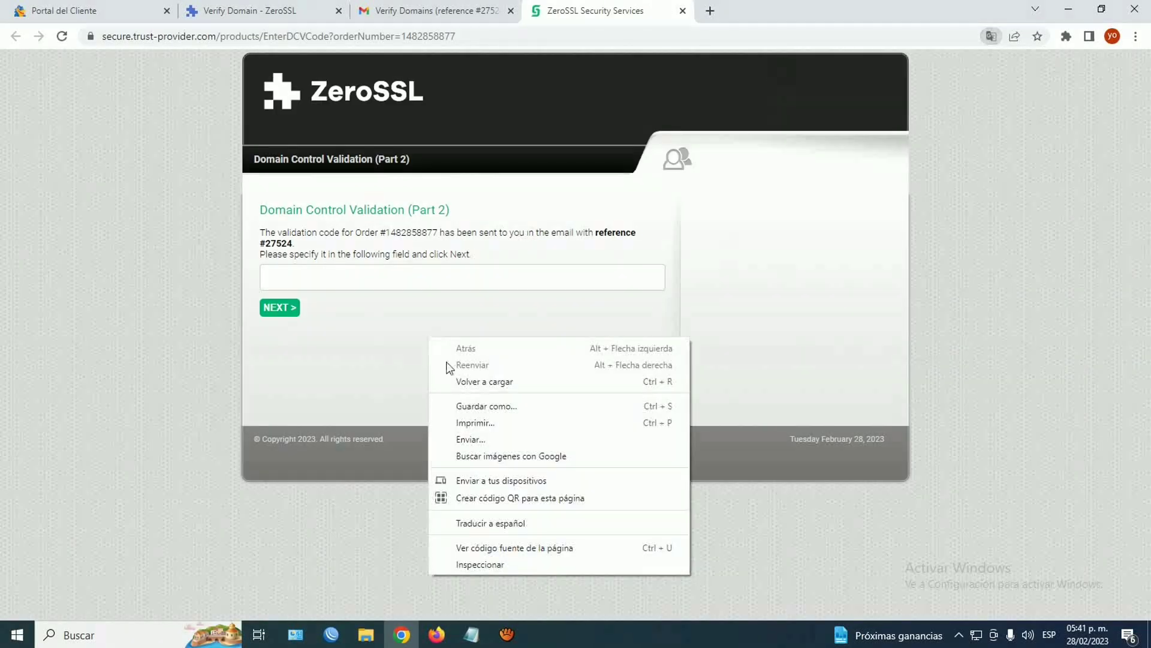
click(475, 522)
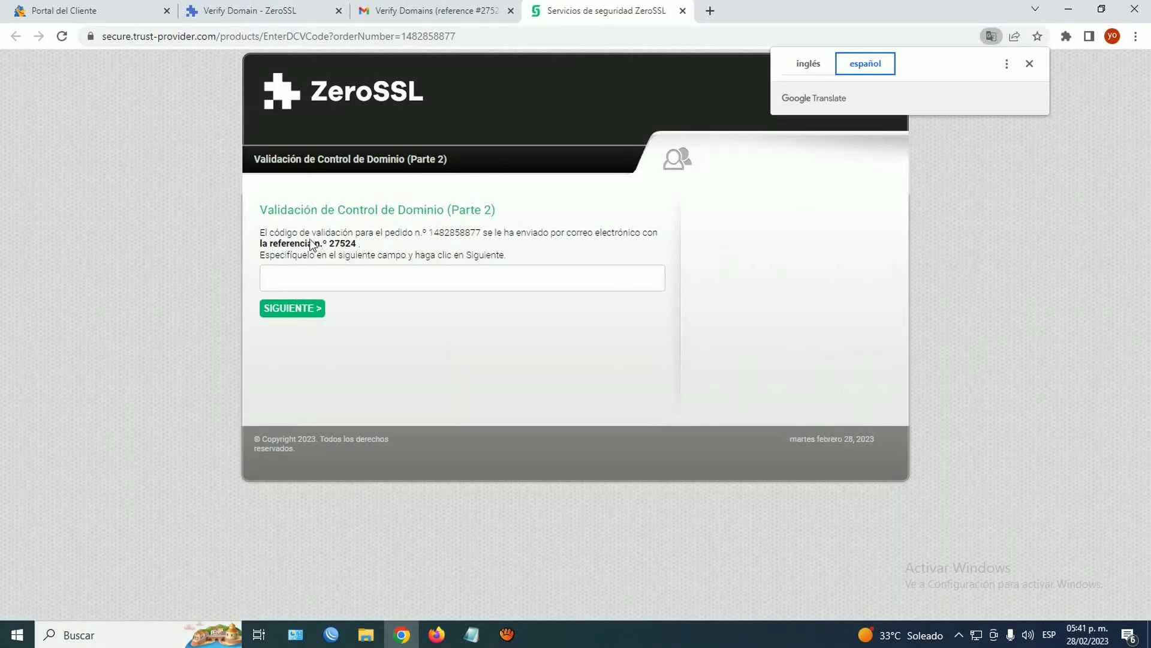
right_click(318, 274)
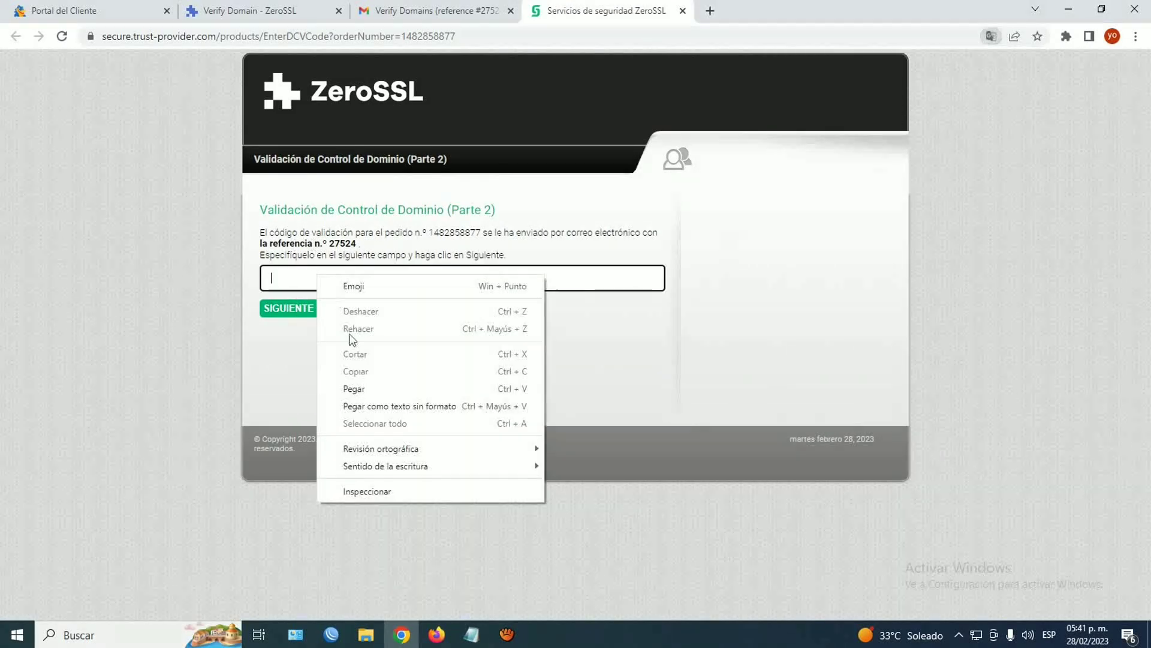
click(361, 391)
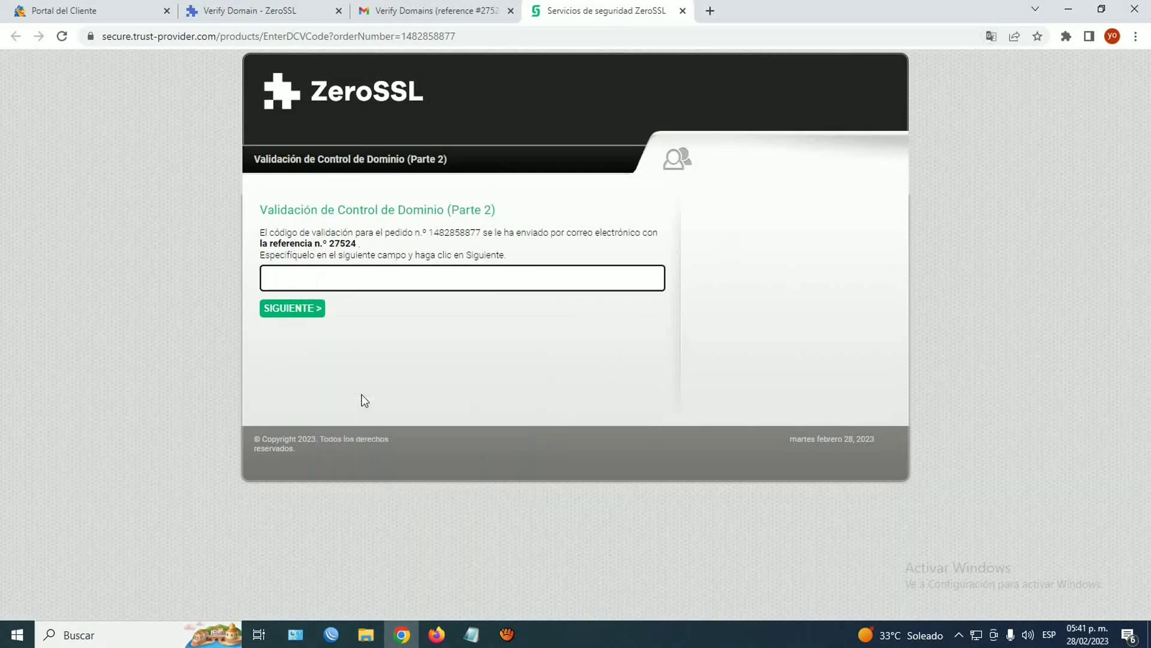
click(293, 311)
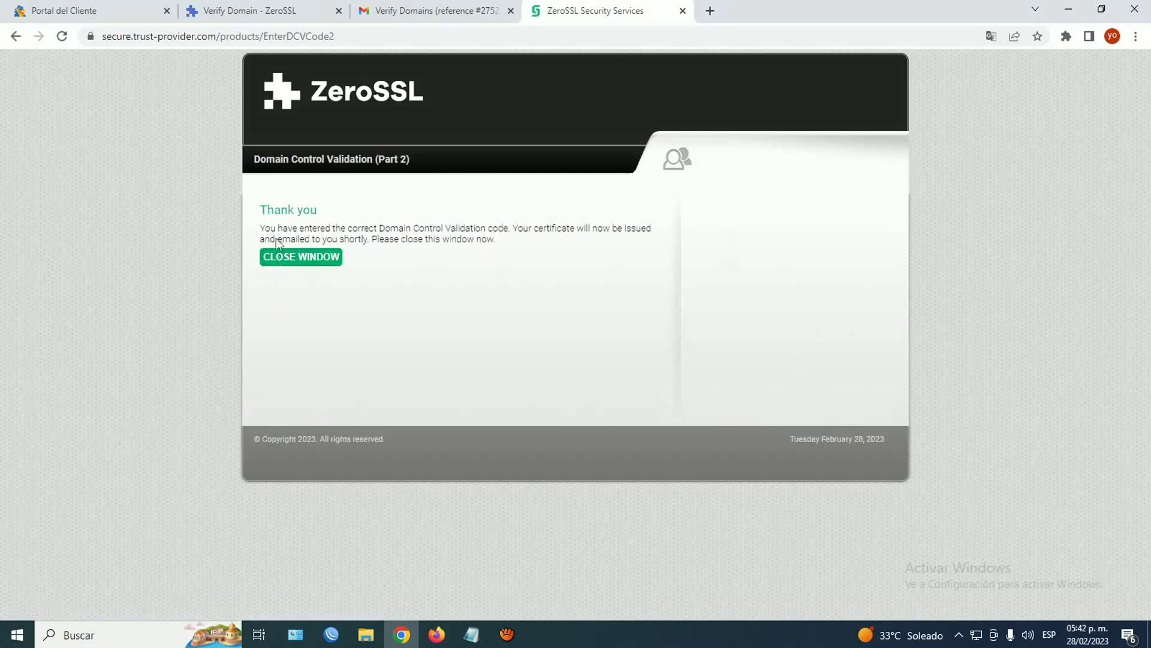
Translate the domain validation thank-you page to Spanish and close its window.
right_click(329, 298)
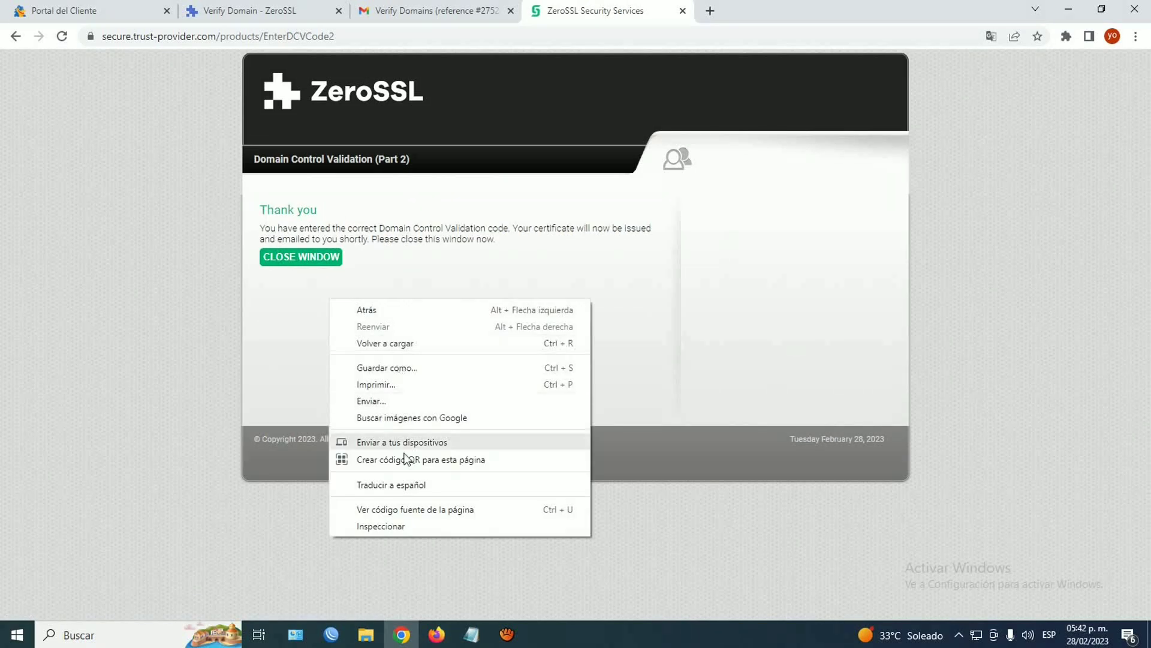
click(401, 480)
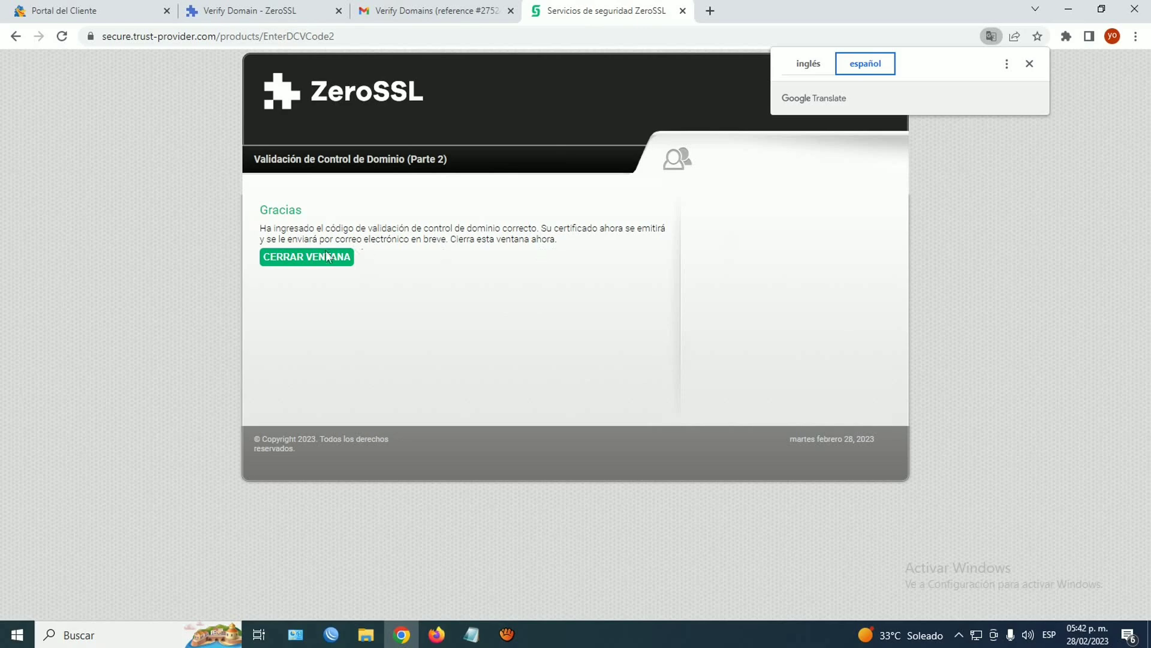
click(306, 257)
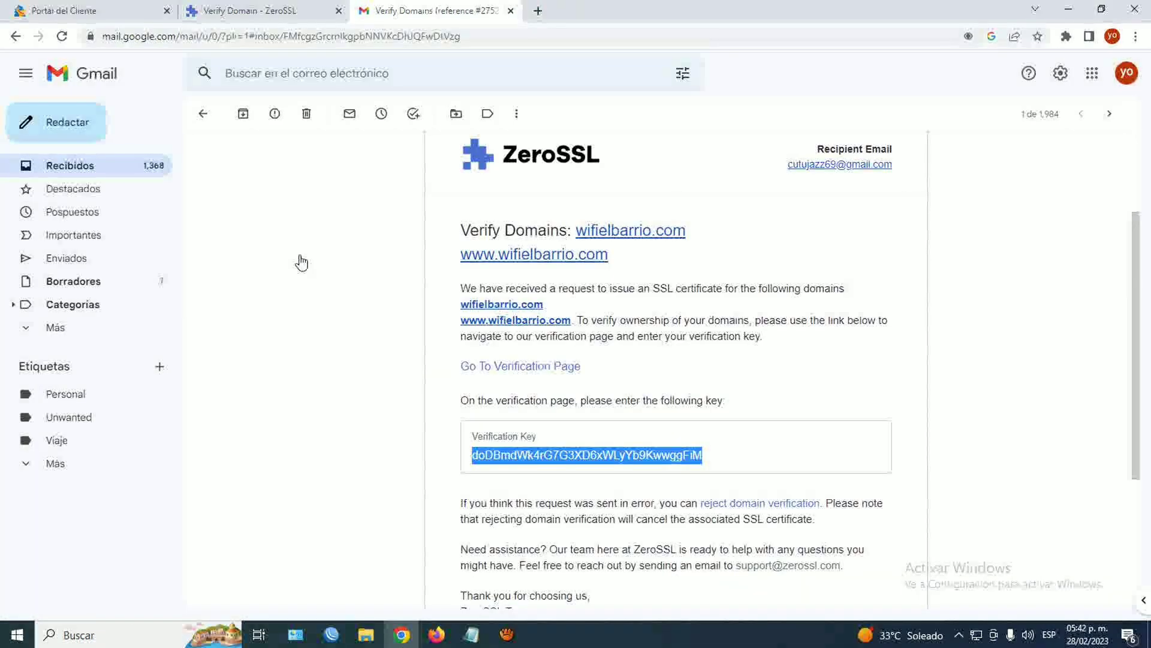
Refresh the verification status of wifielbarrio.com in ZeroSSL and continue to the certificate installation.
click(250, 8)
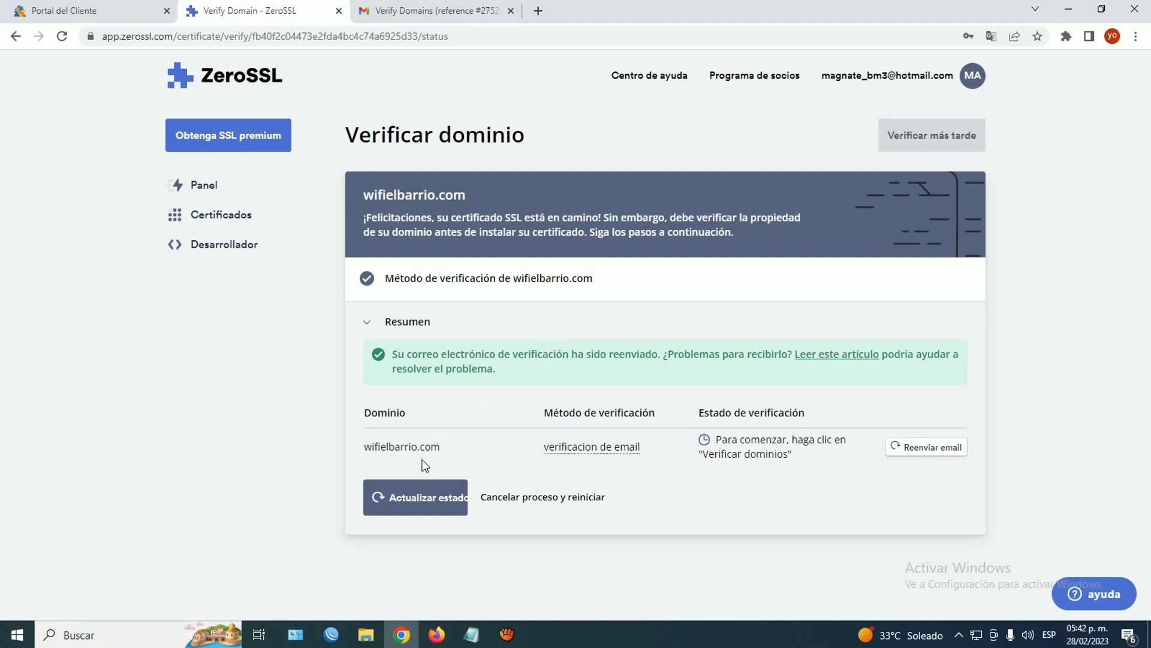
click(423, 500)
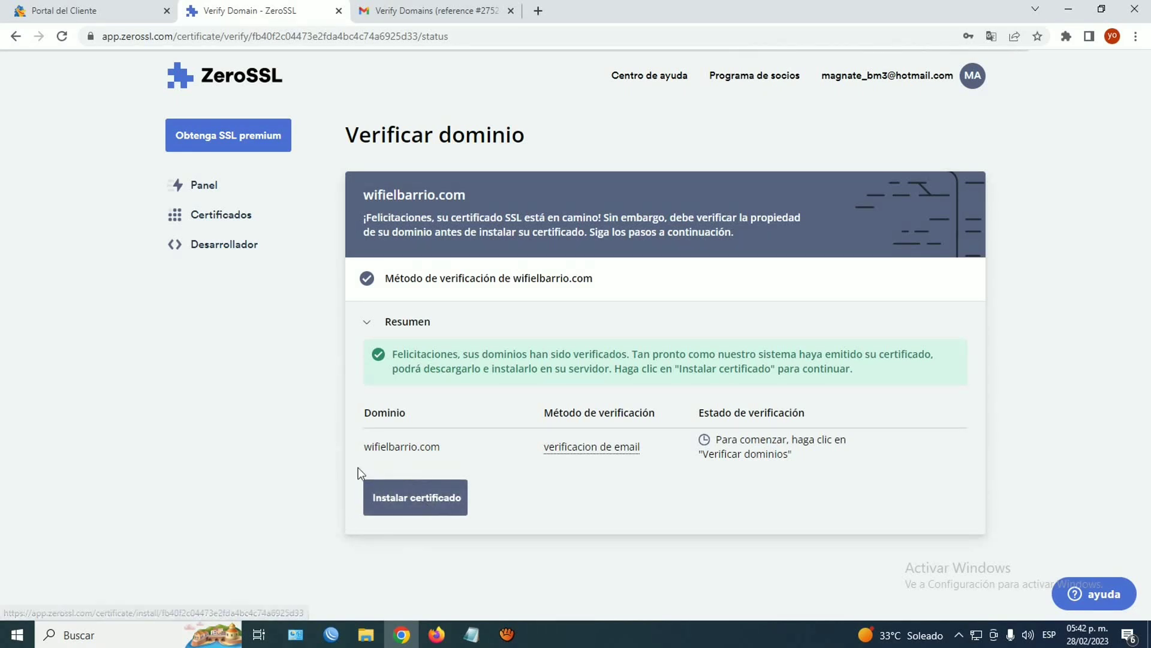
click(426, 496)
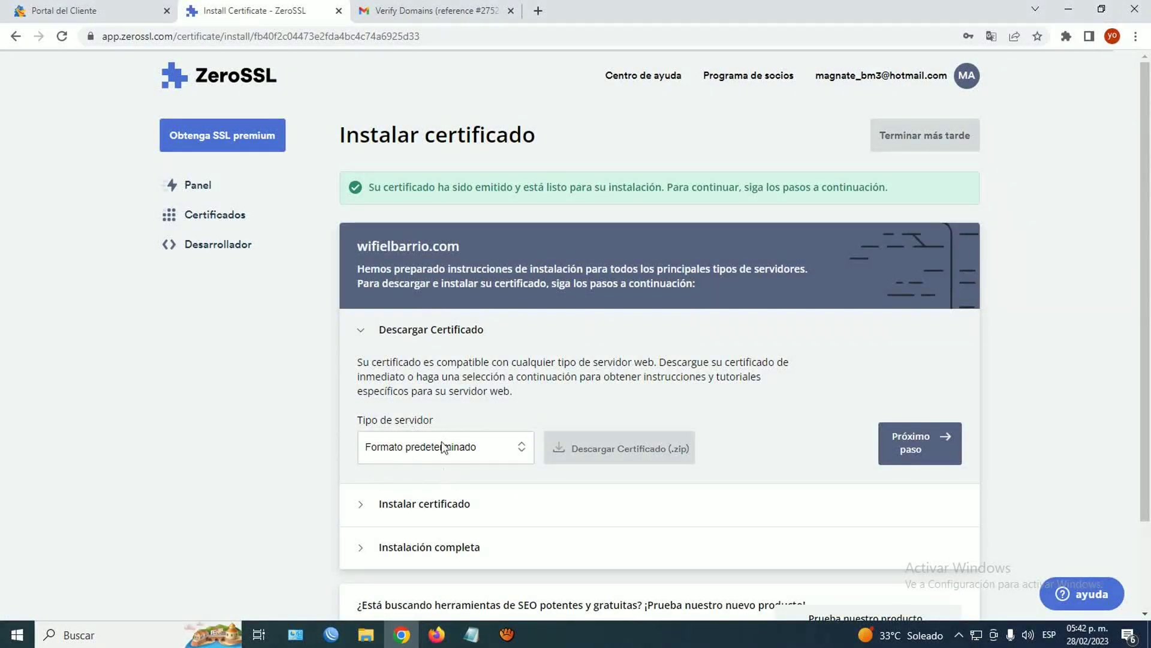
Download the certificate zip in the default server format and show wifielbarrio.com.zip in its folder.
click(624, 456)
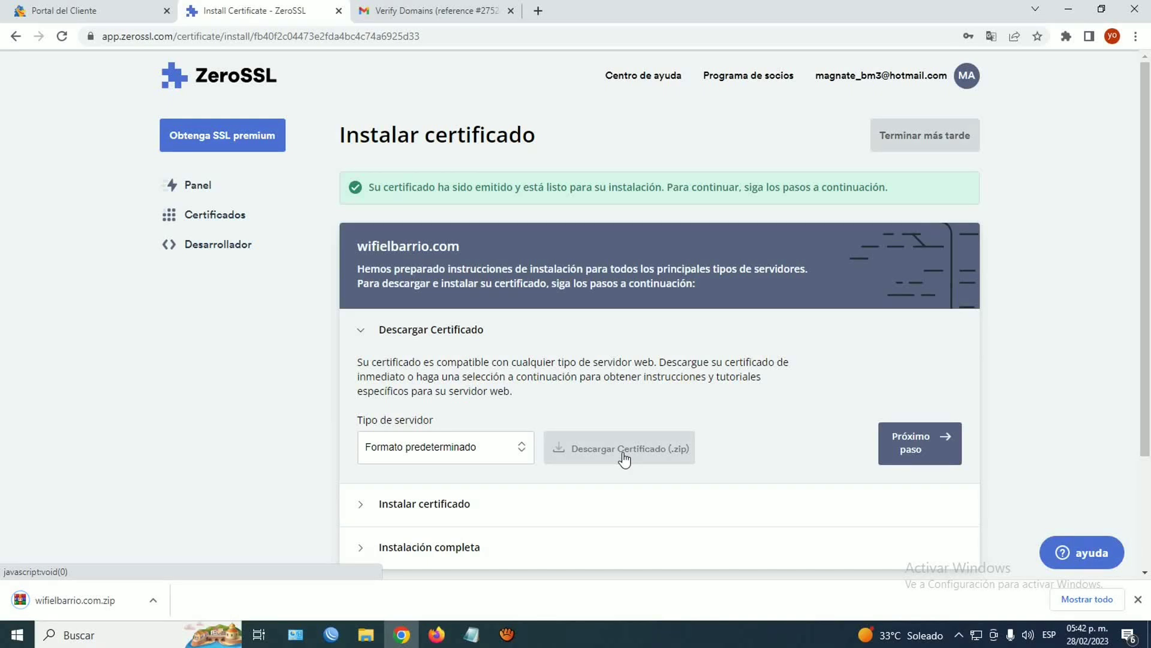
click(154, 601)
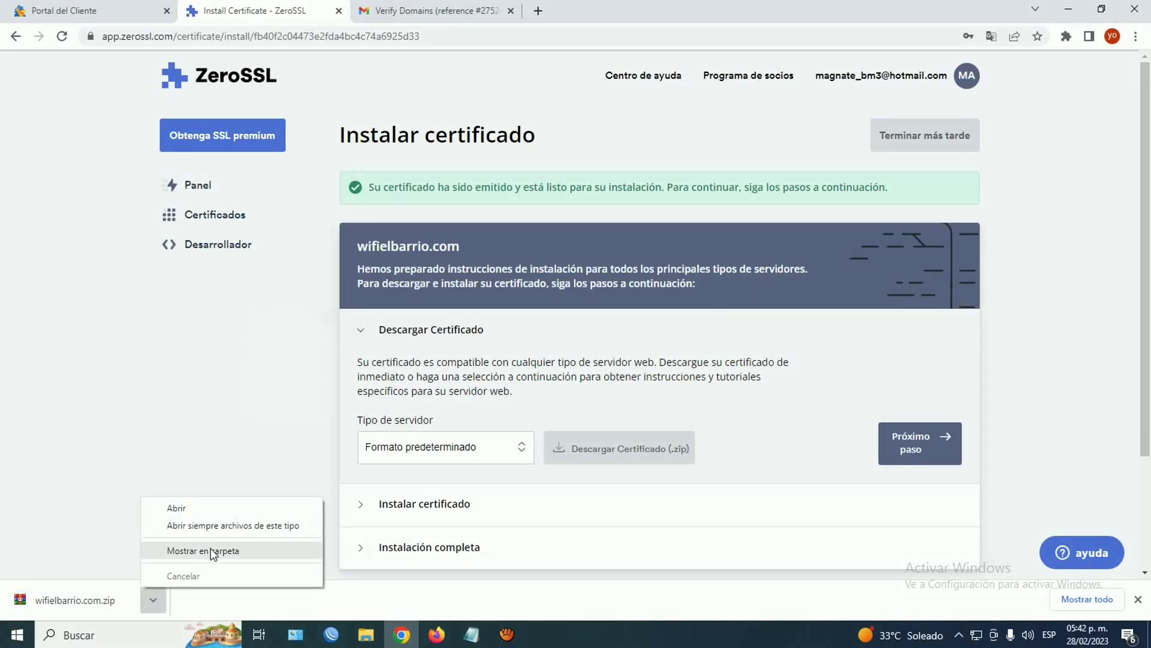
click(211, 550)
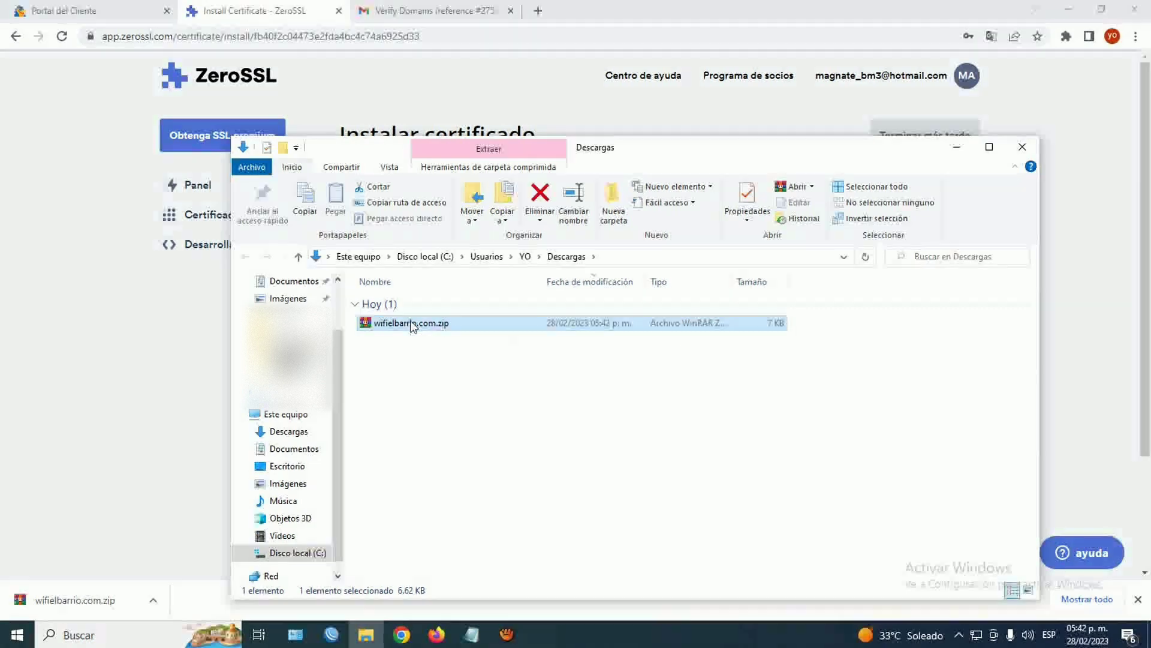
Extract wifielbarrio.com.zip into its own wifielbarrio.com folder and open that folder.
right_click(412, 324)
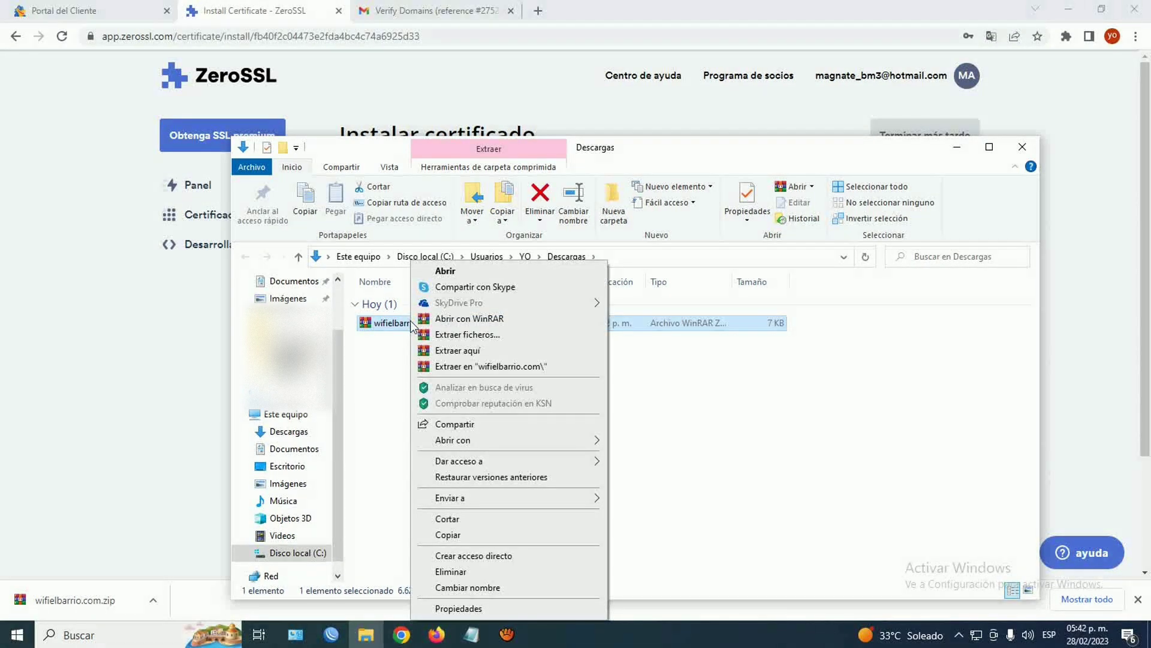
click(463, 366)
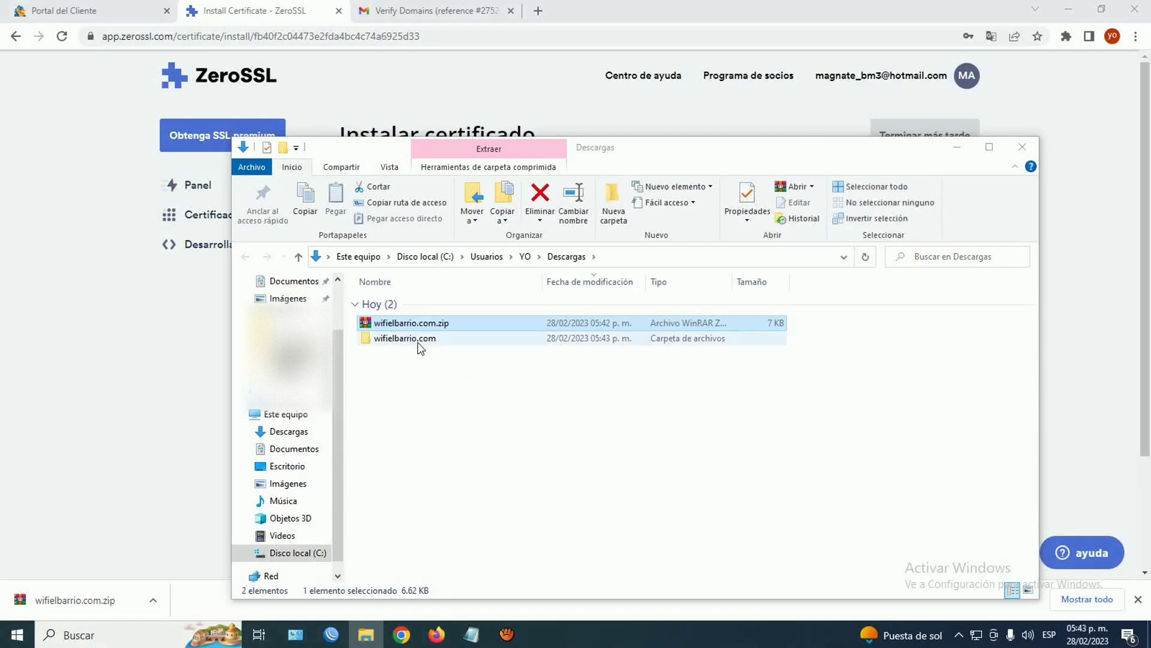
click(405, 339)
double_click(406, 339)
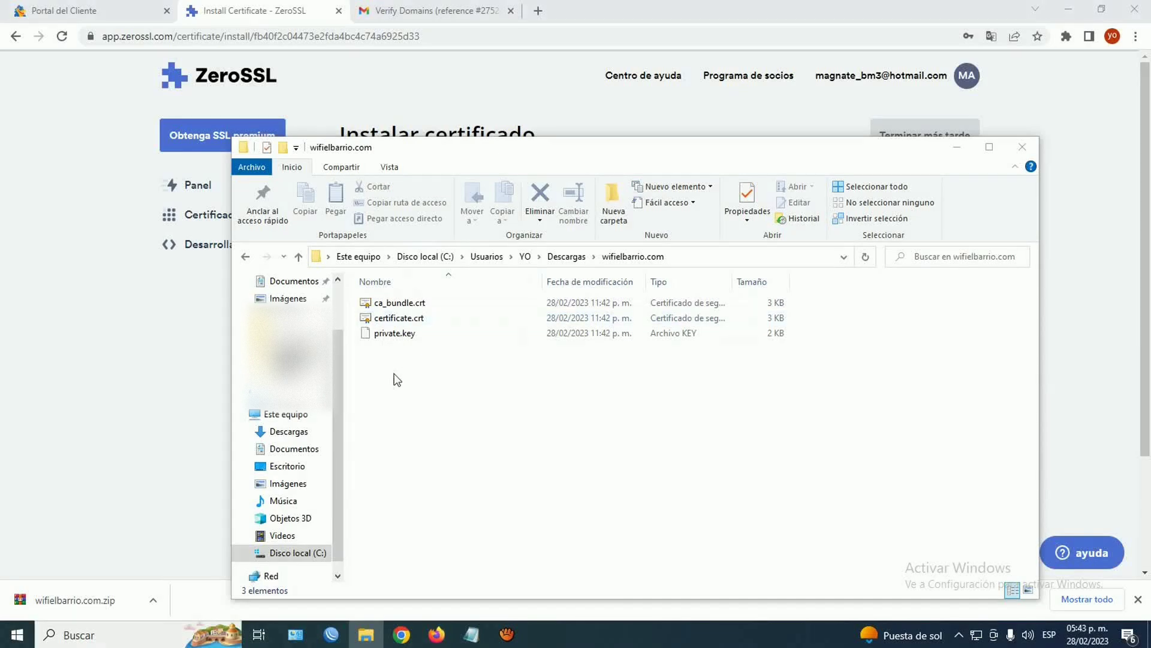
Switch to WinBox and upload ca_bundle.crt, certificate.crt and private.key from the extracted folder to the router's root file list.
click(332, 634)
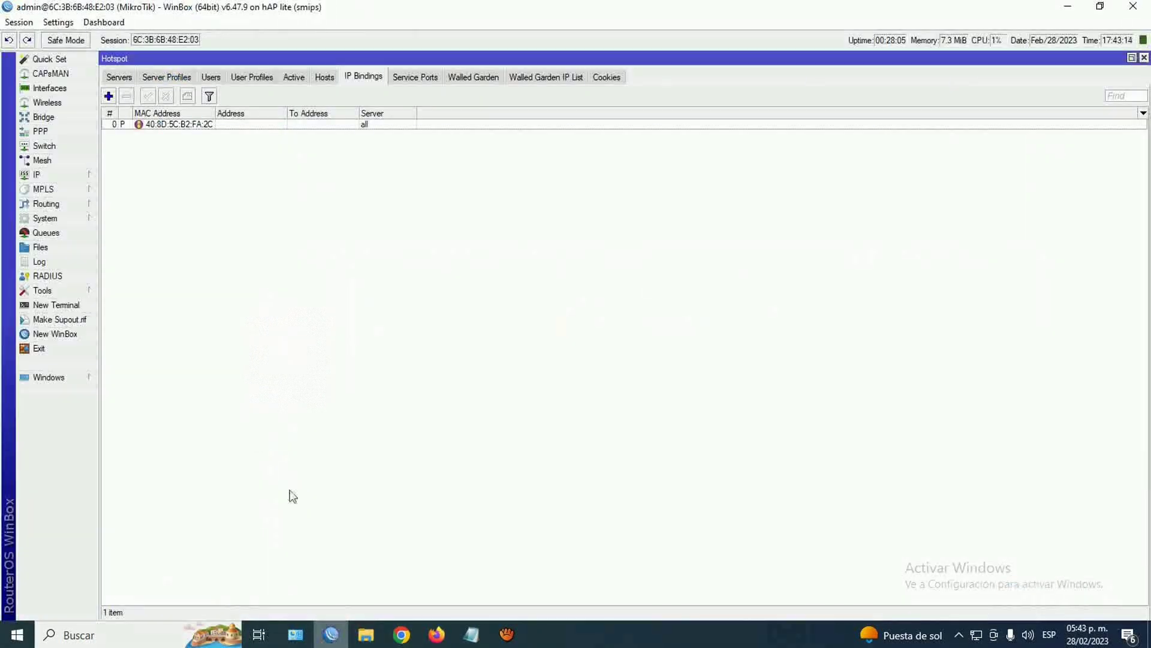
click(40, 248)
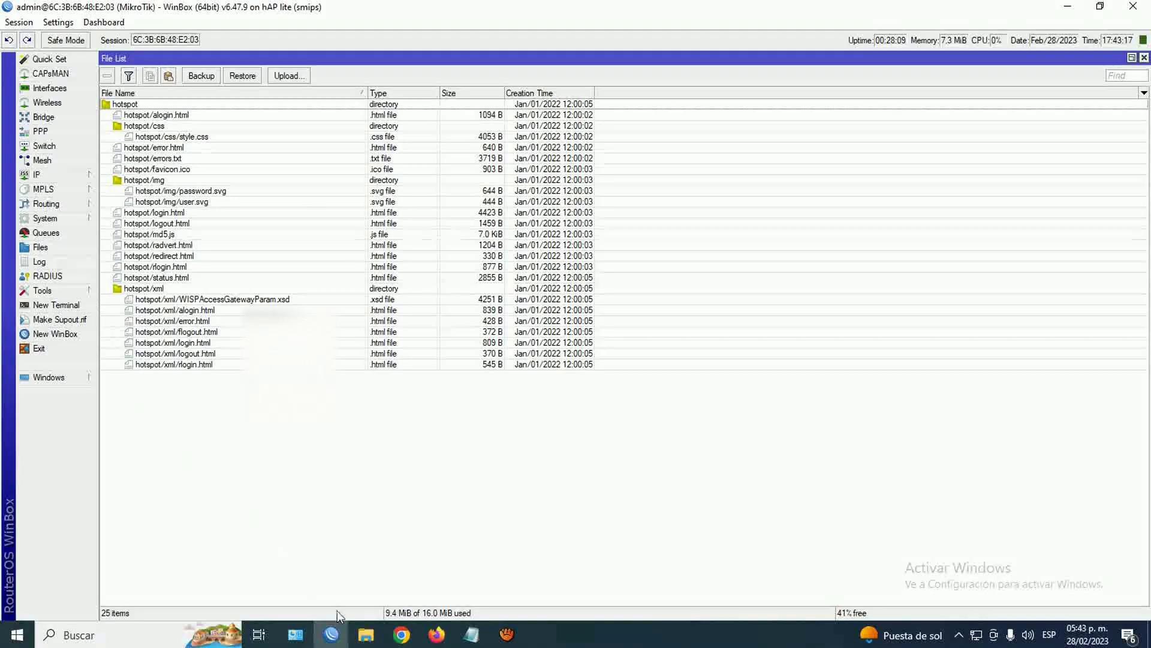
click(366, 634)
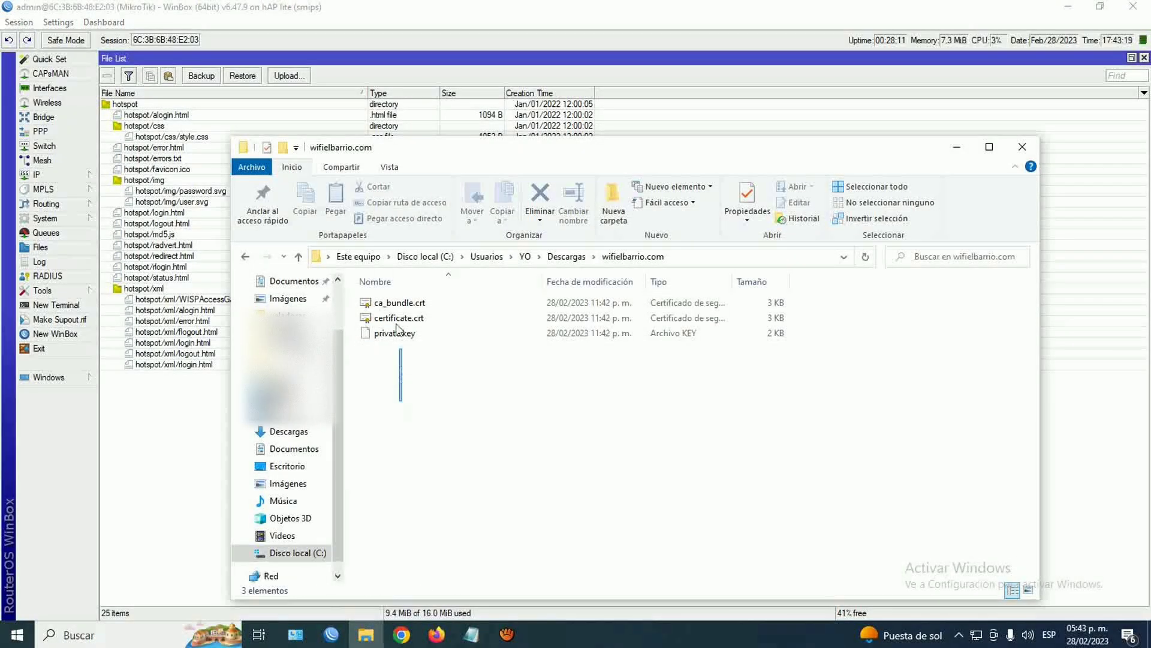
drag(402, 401, 387, 355)
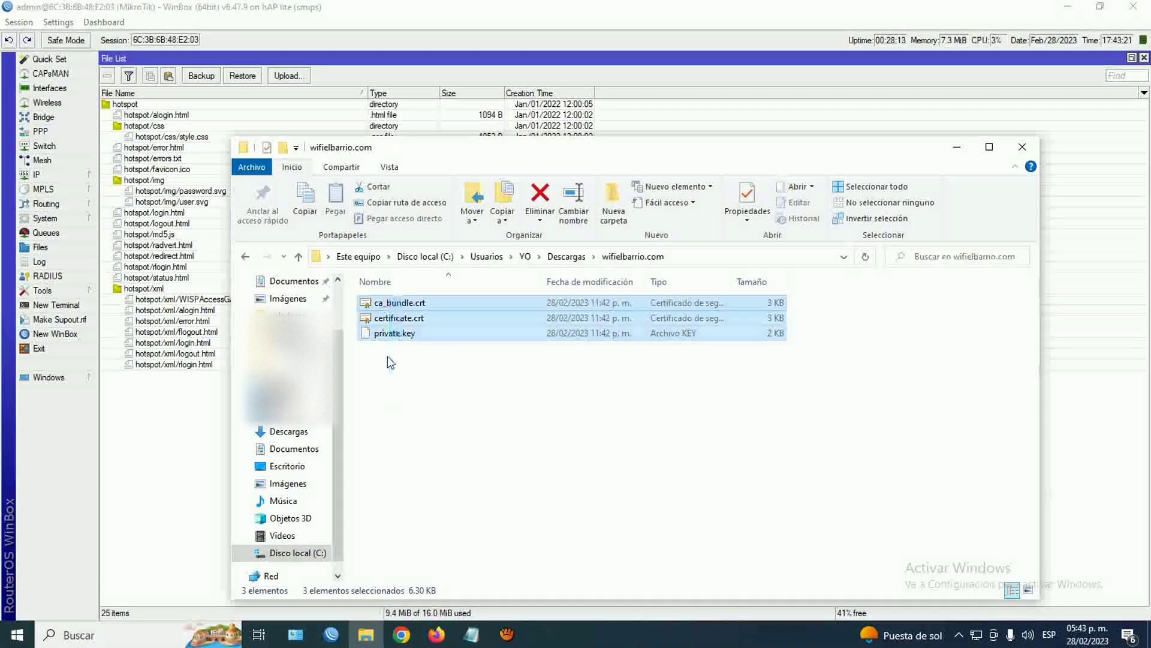
drag(383, 312, 182, 514)
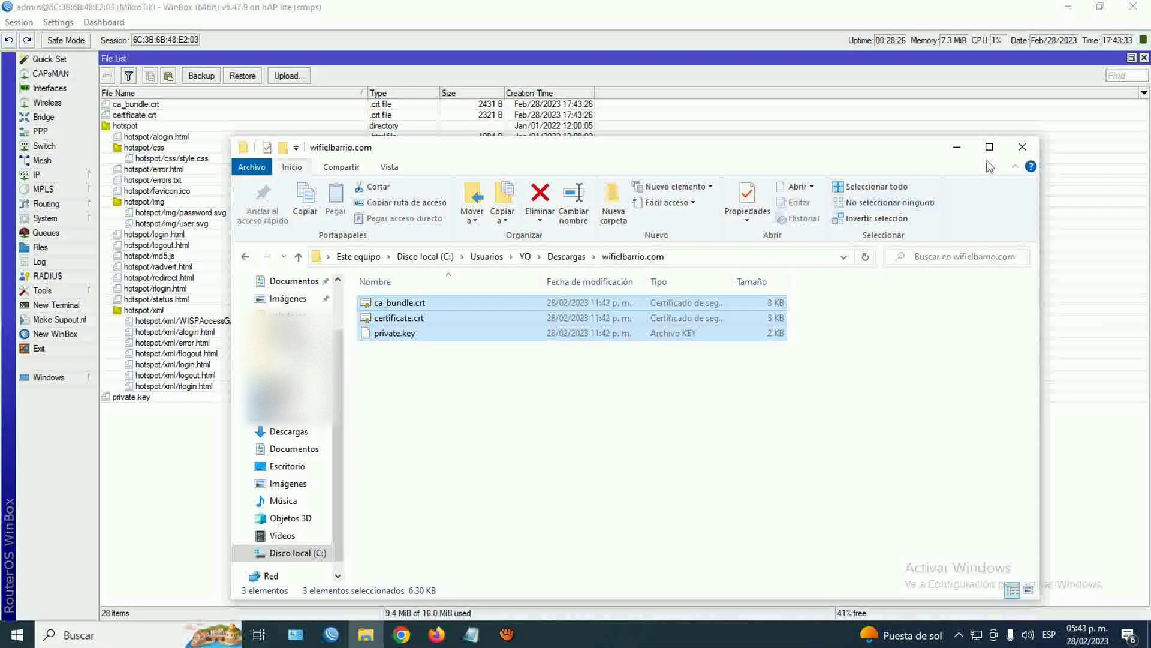
click(1012, 152)
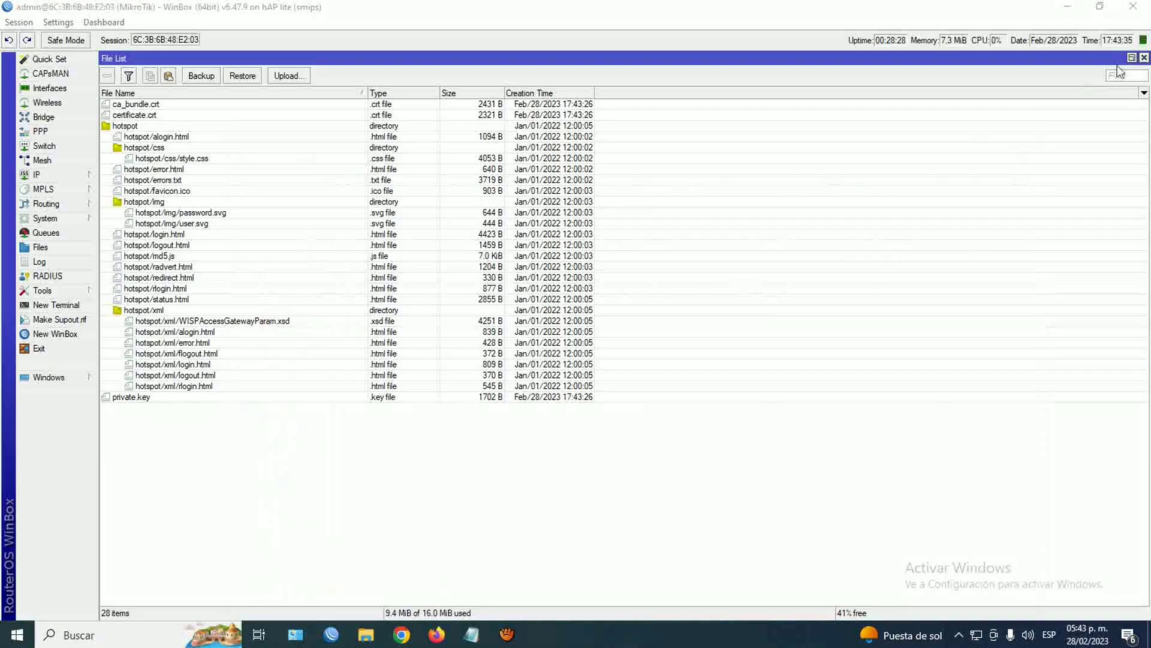
click(1144, 57)
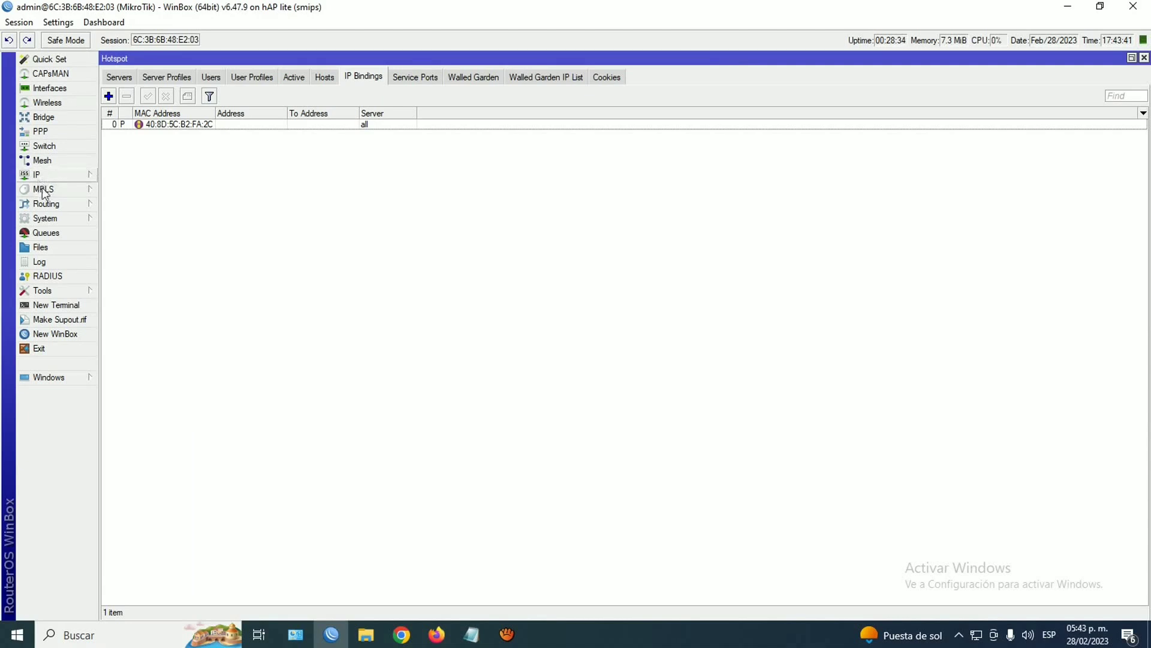
Import ca_bundle.crt into the router's system certificates without a passphrase.
click(60, 218)
click(117, 234)
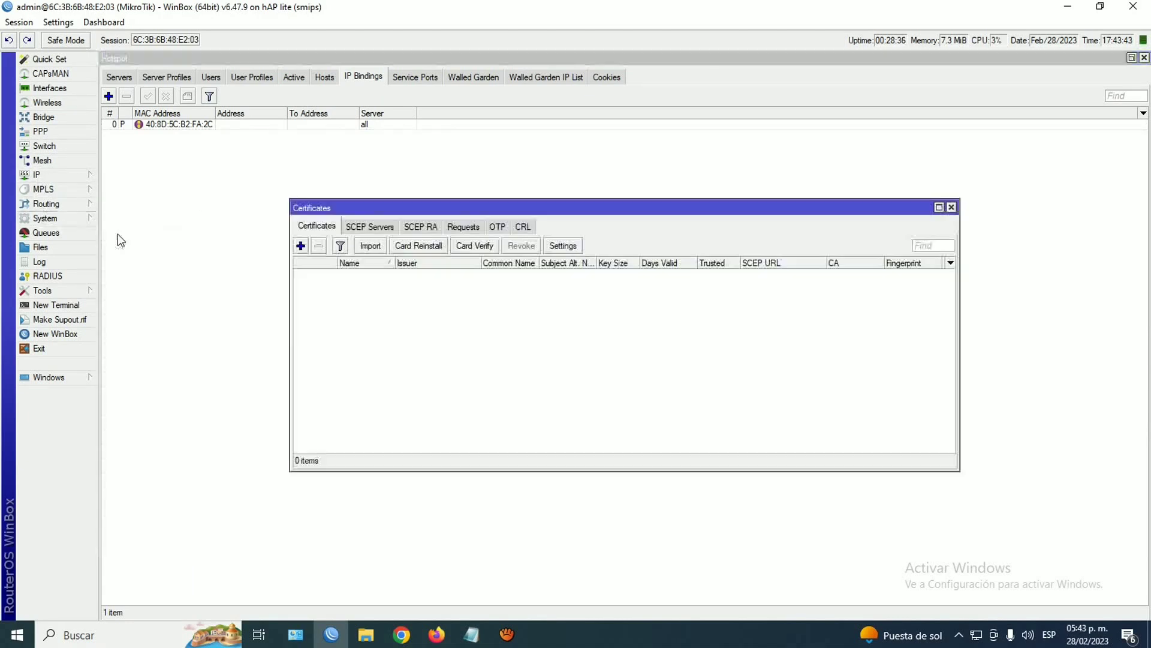
click(366, 247)
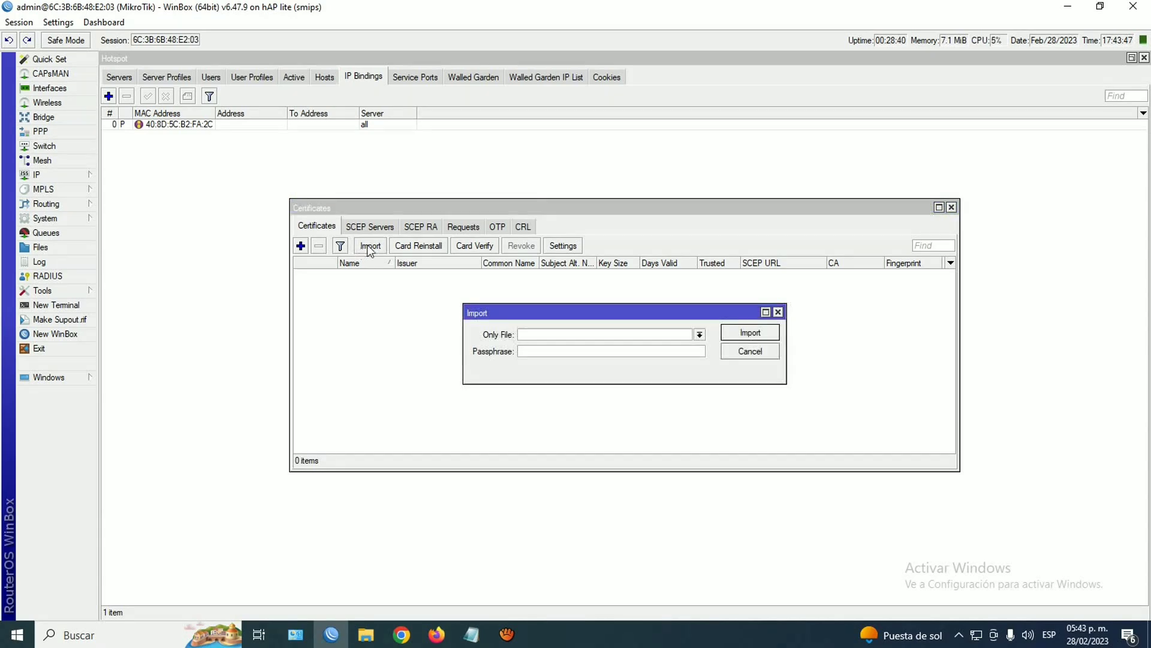
click(700, 334)
scroll(646, 355, down, 2)
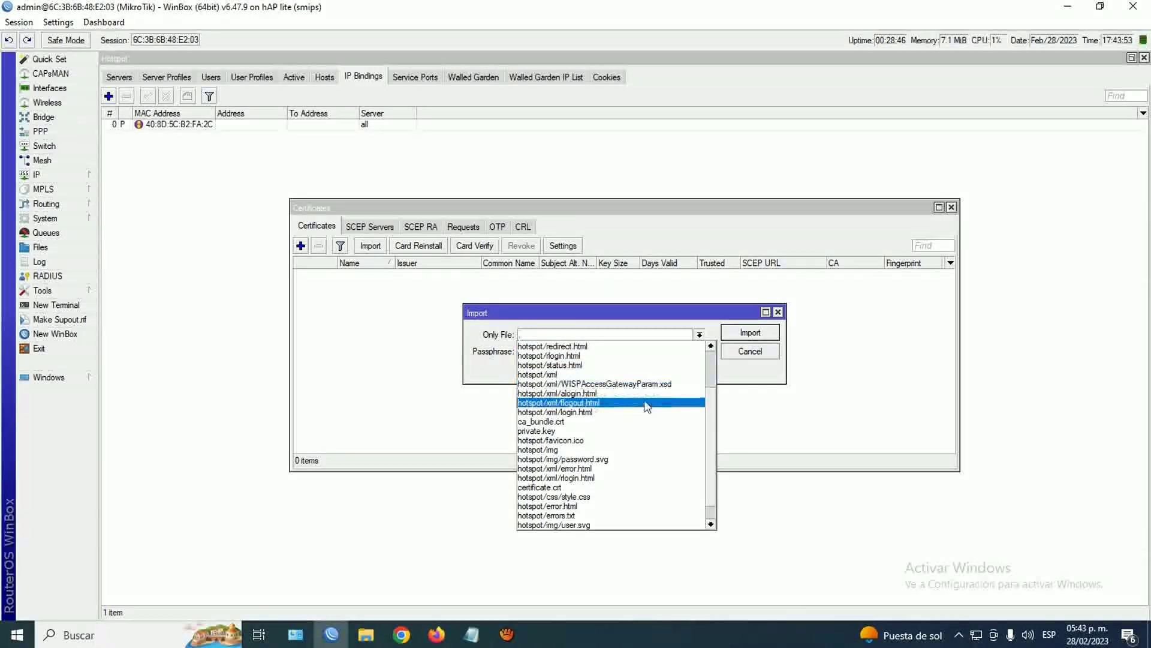
click(539, 422)
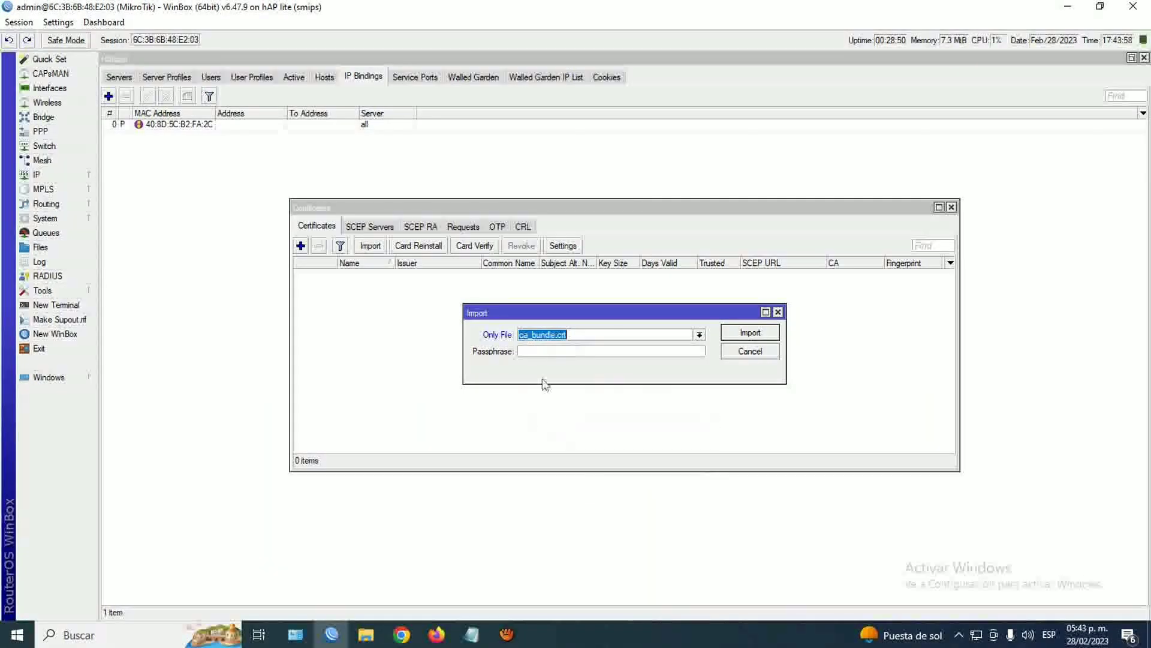
click(734, 334)
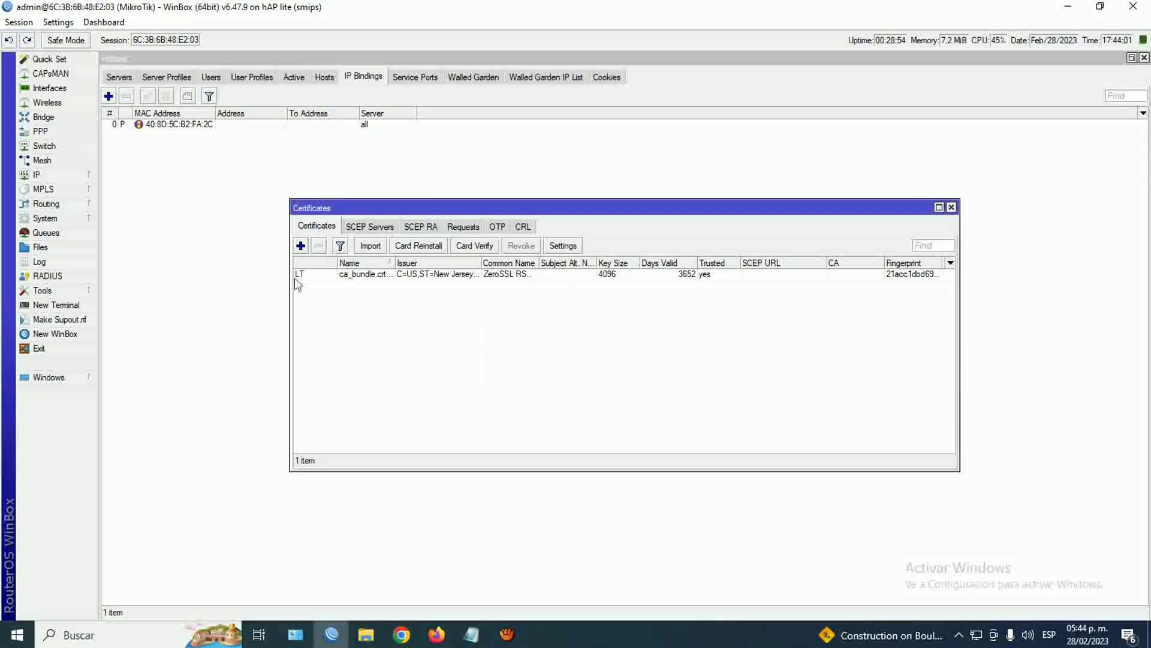
Rename the imported ZeroSSL CA certificate to ca_bundle.crt.
double_click(384, 275)
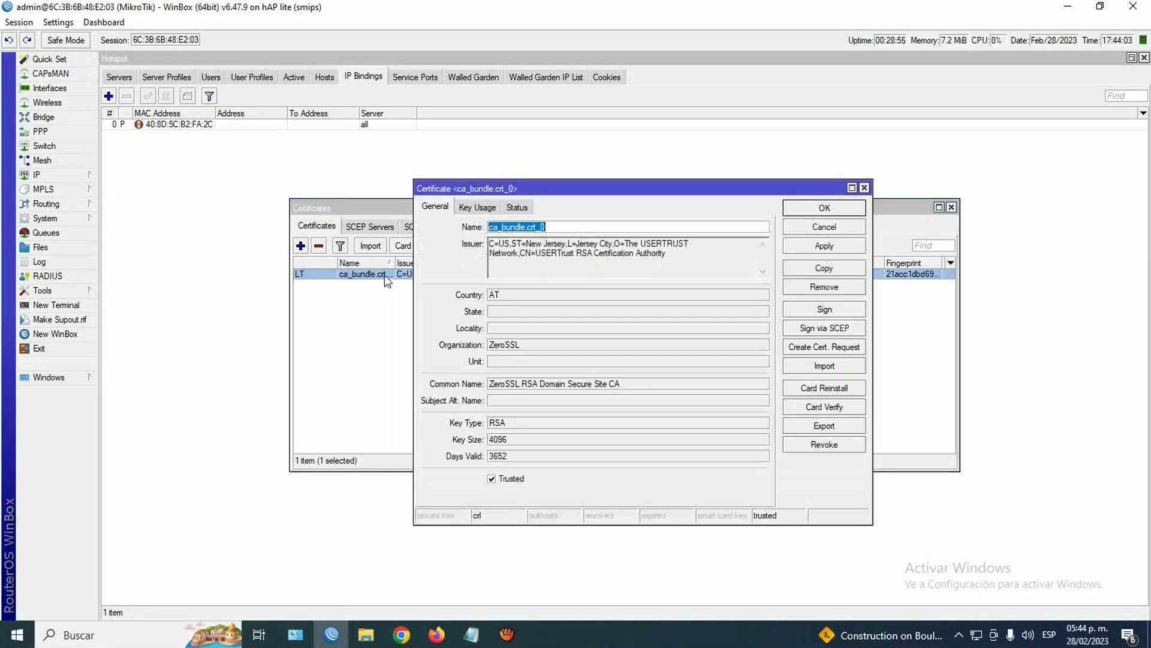
drag(545, 228, 538, 228)
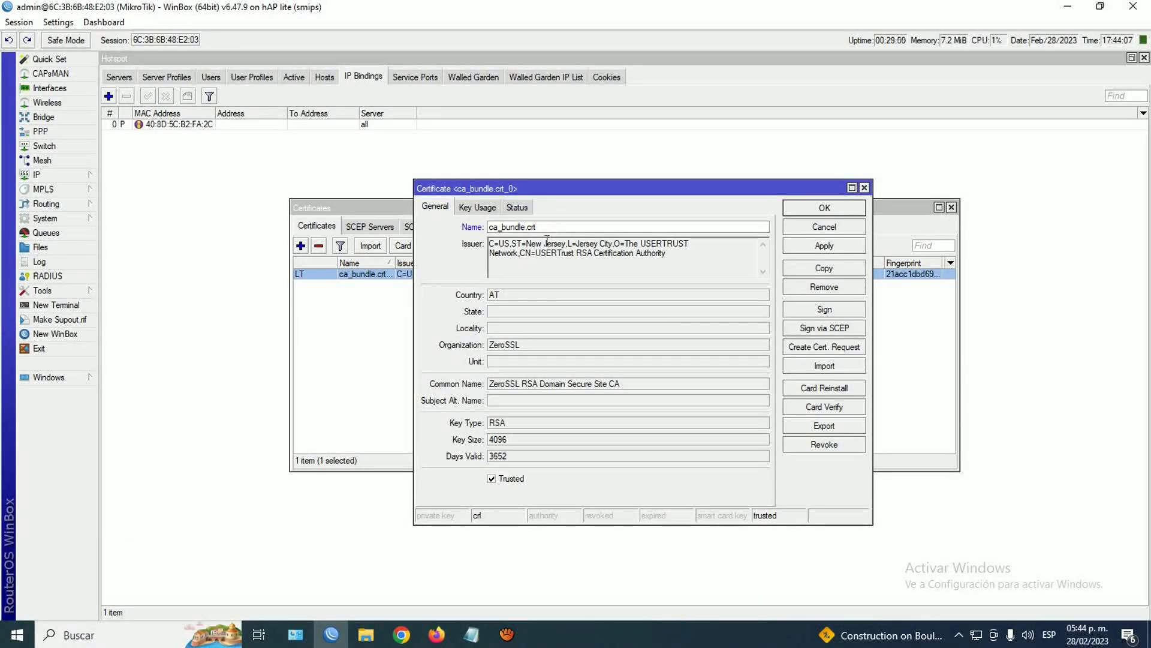
click(806, 208)
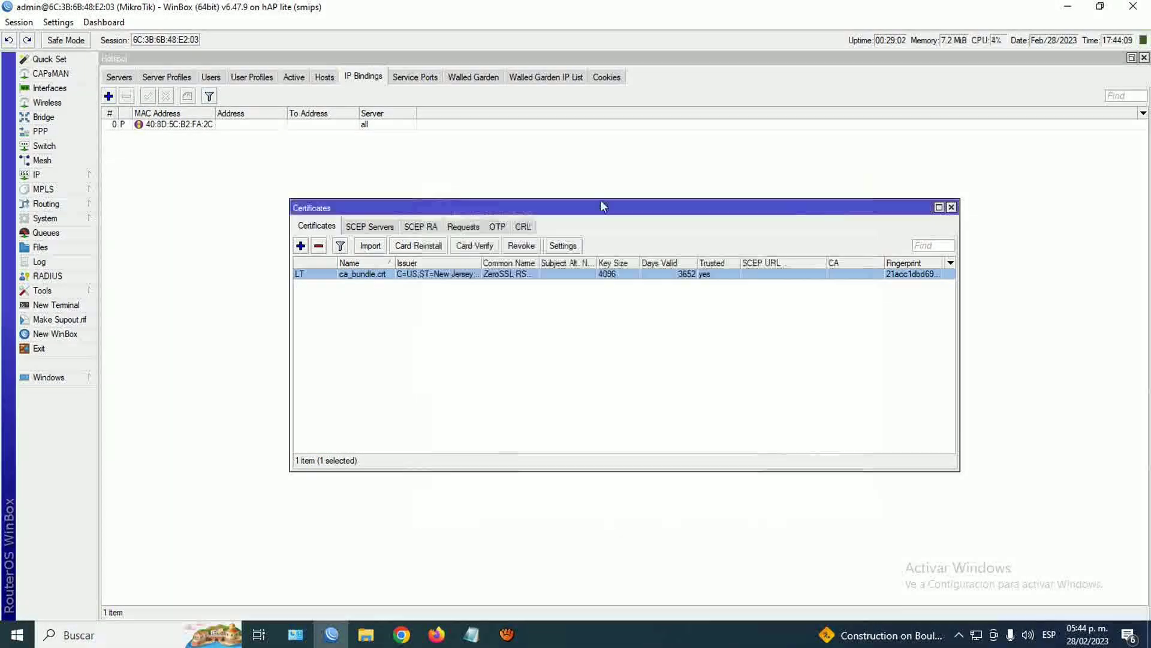
Import certificate.crt into the router's certificates without a passphrase.
click(370, 245)
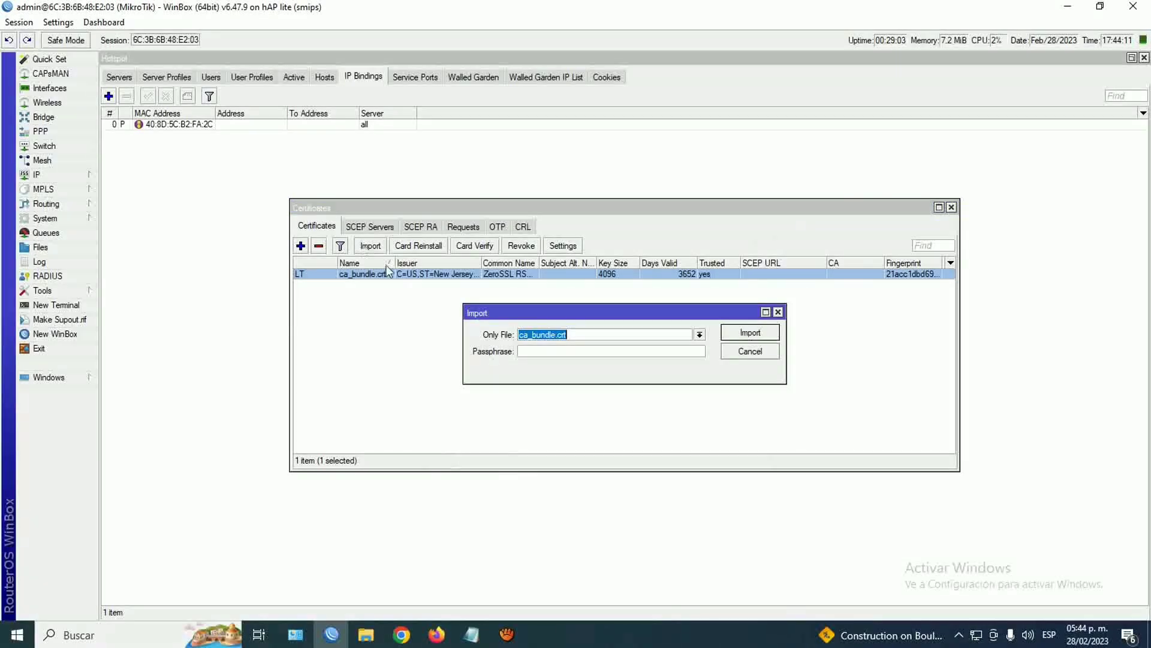
click(699, 334)
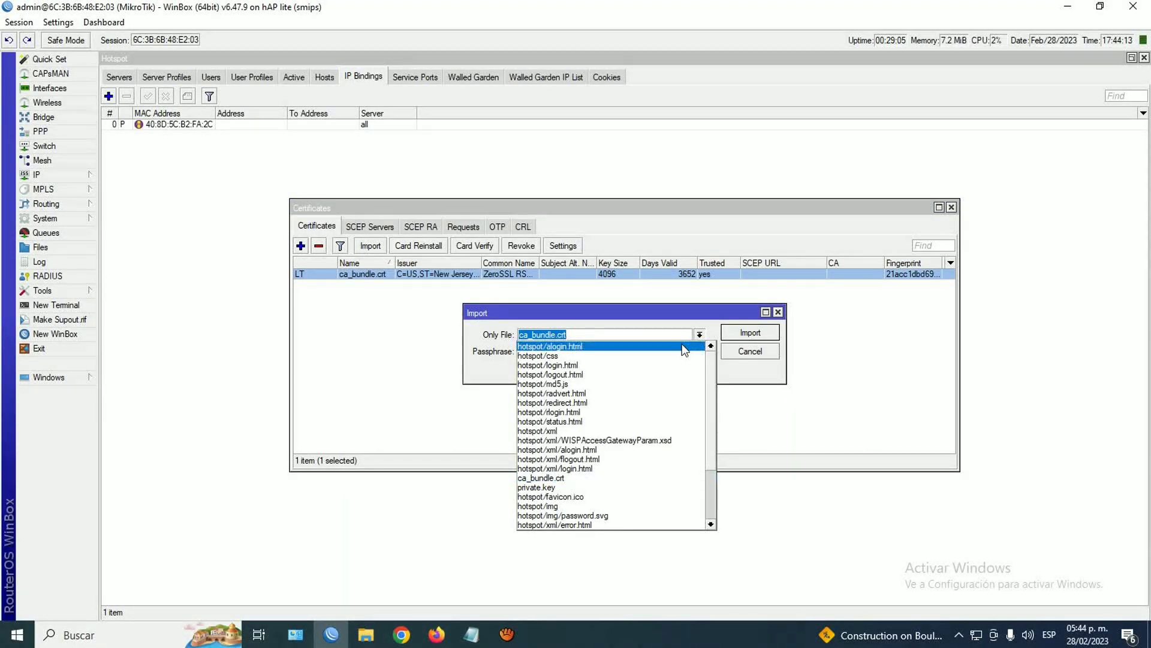
scroll(628, 377, down, 1)
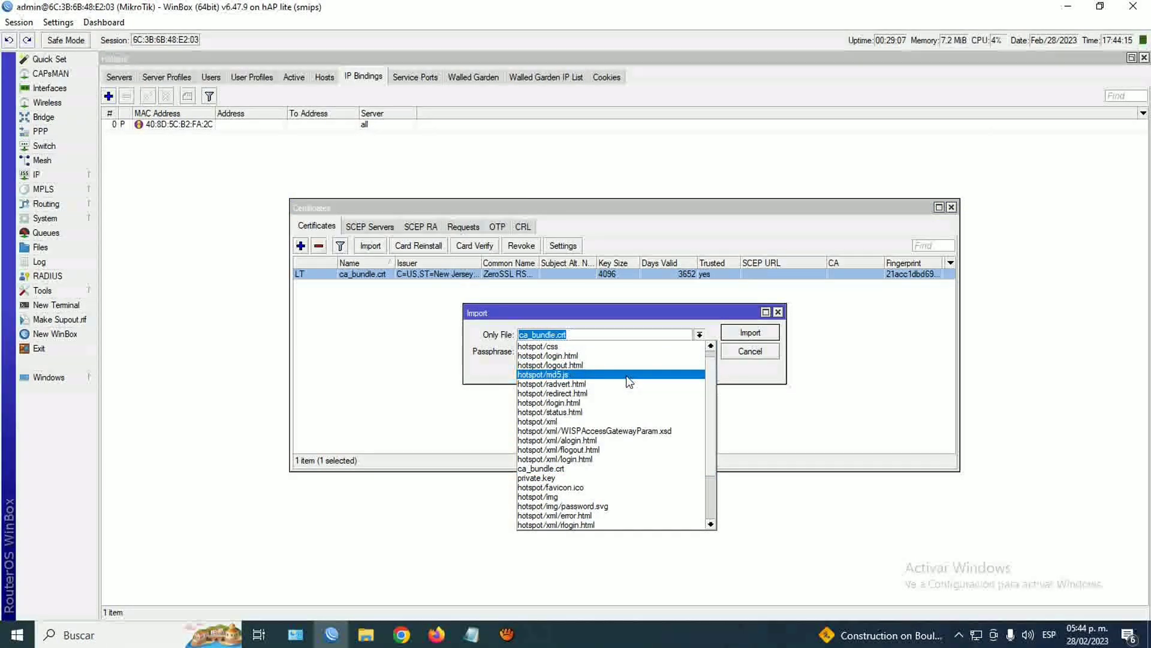
scroll(625, 379, down, 2)
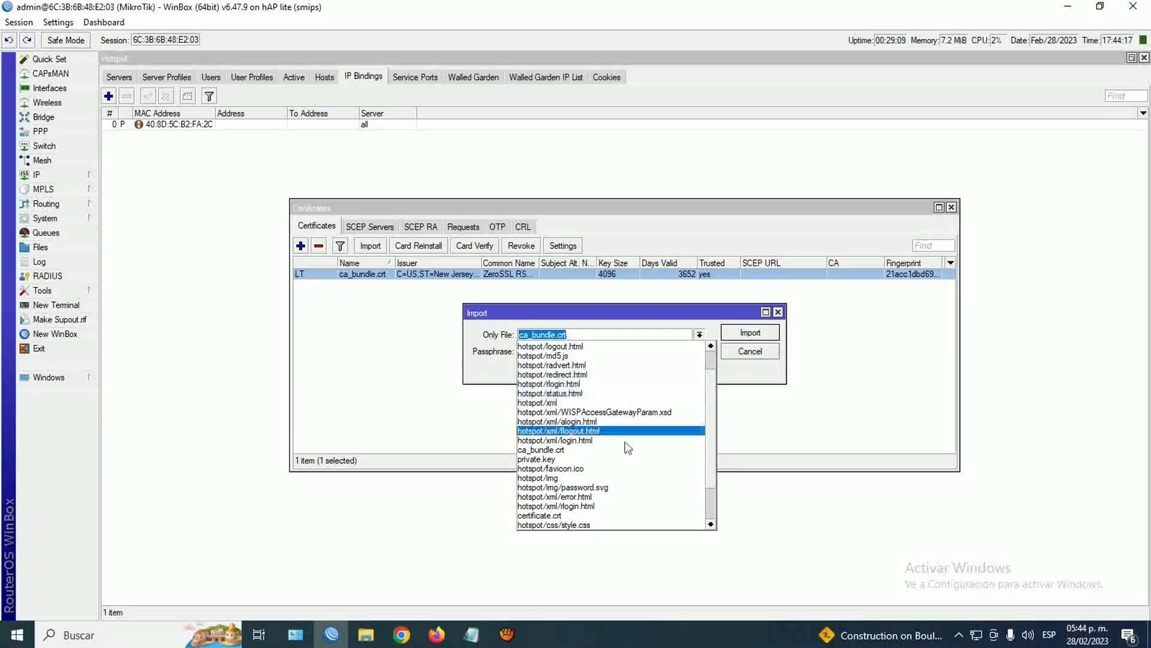
click(576, 515)
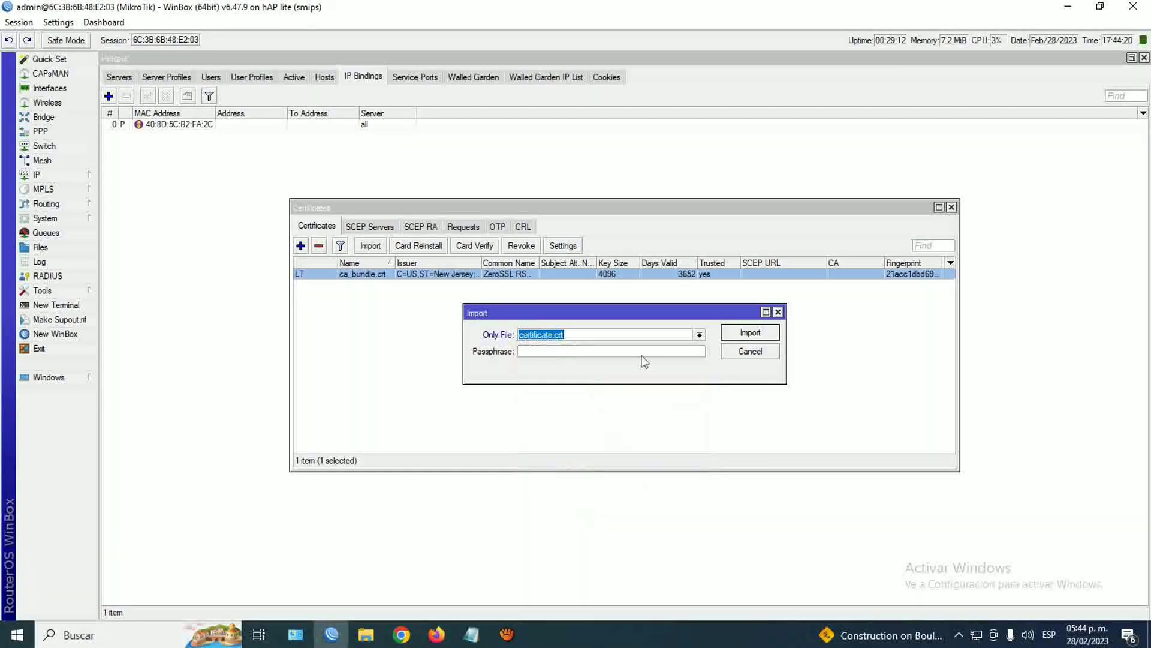
click(749, 333)
Rename the imported wifielbarrio.com certificate to certificate.crt and save the change.
click(381, 287)
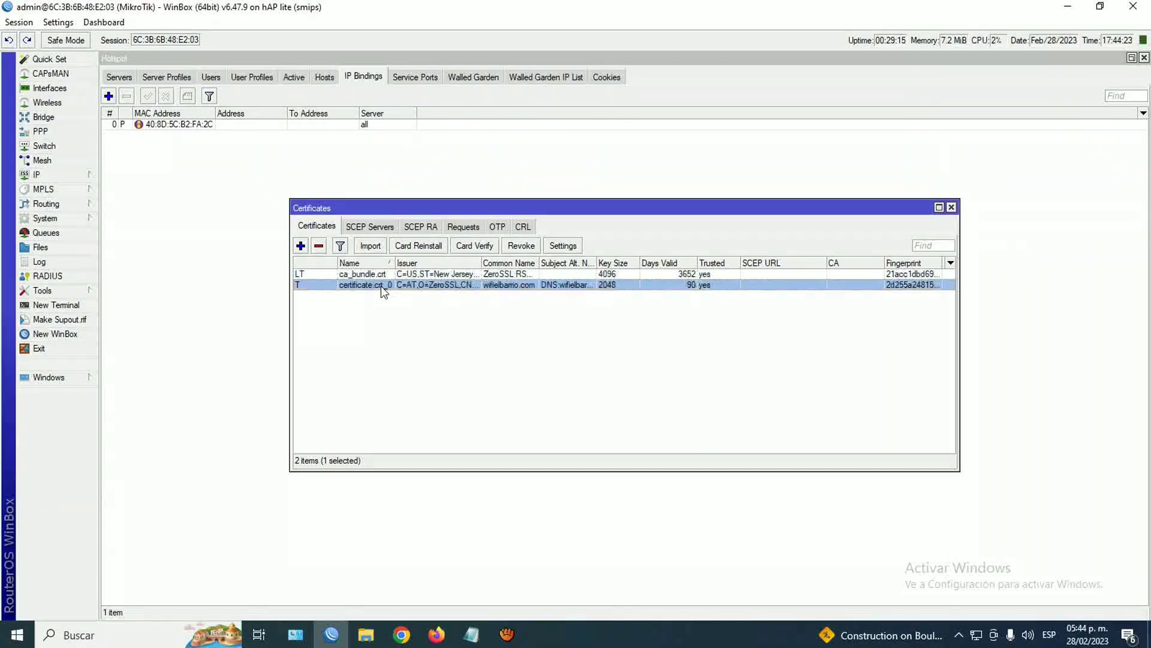
double_click(381, 286)
drag(543, 227, 533, 230)
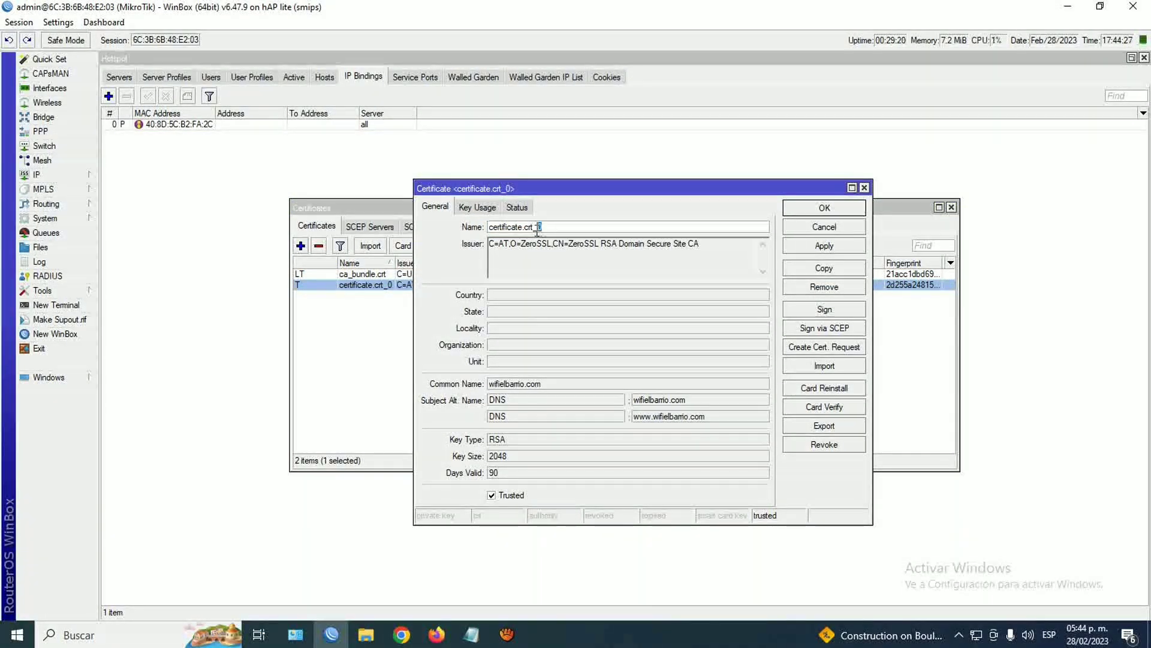
key(BackSpace)
click(826, 247)
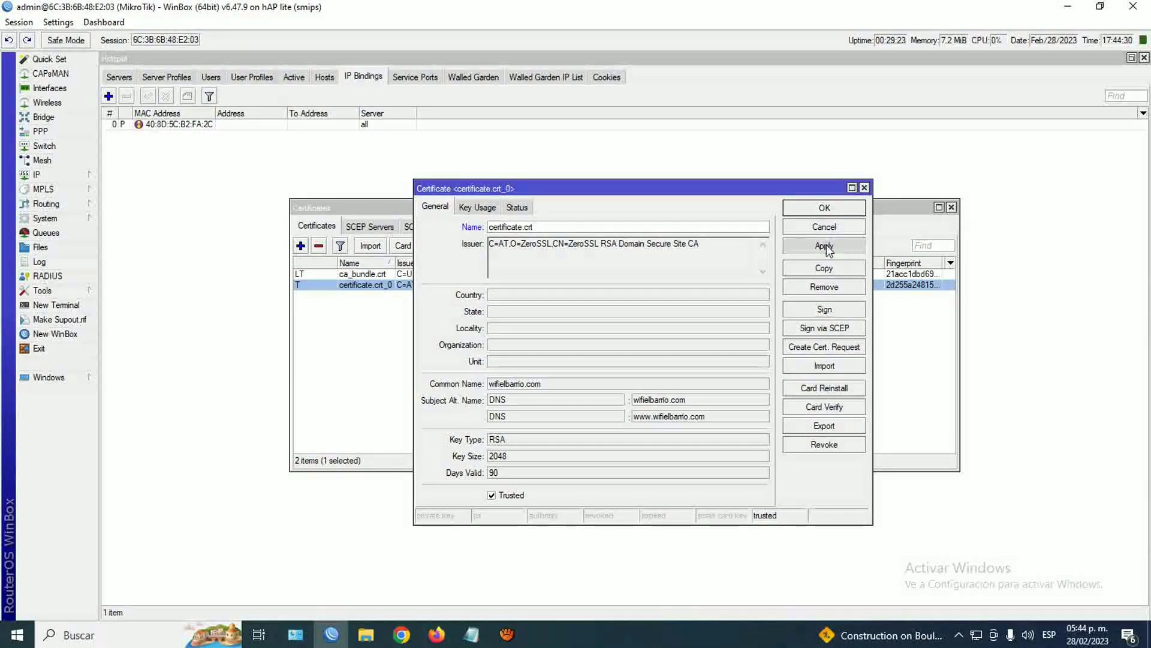
click(824, 208)
Import private.key without a passphrase for the wifielbarrio.com certificate and close the certificates window.
click(372, 246)
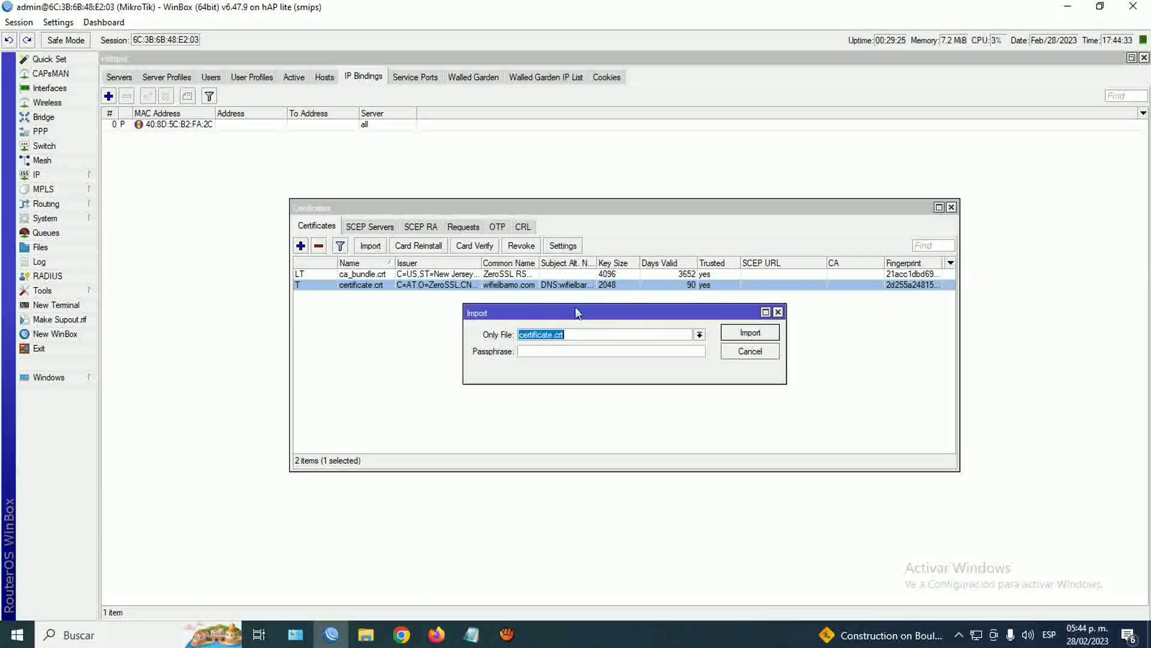
click(699, 334)
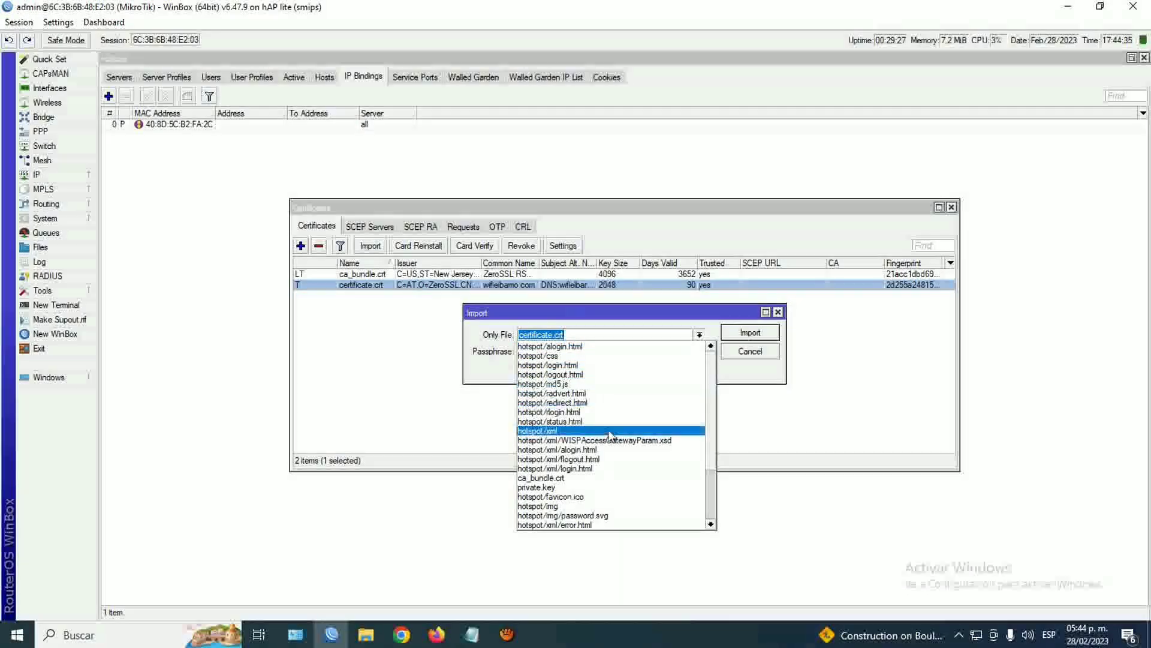
click(556, 488)
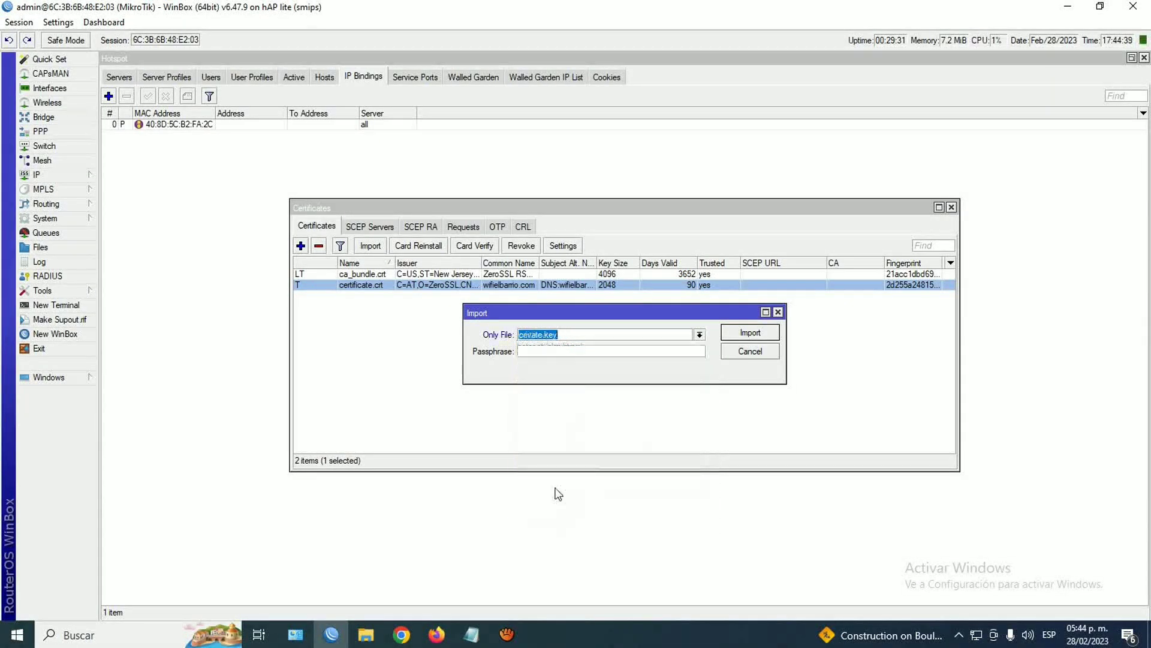
click(744, 336)
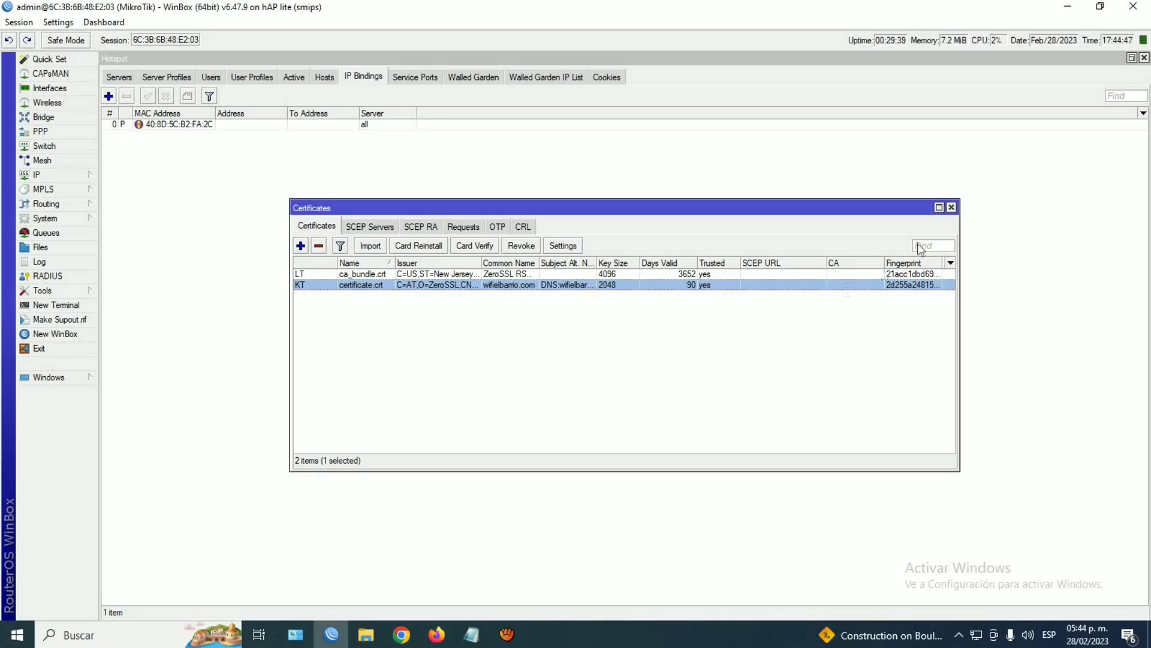
click(951, 207)
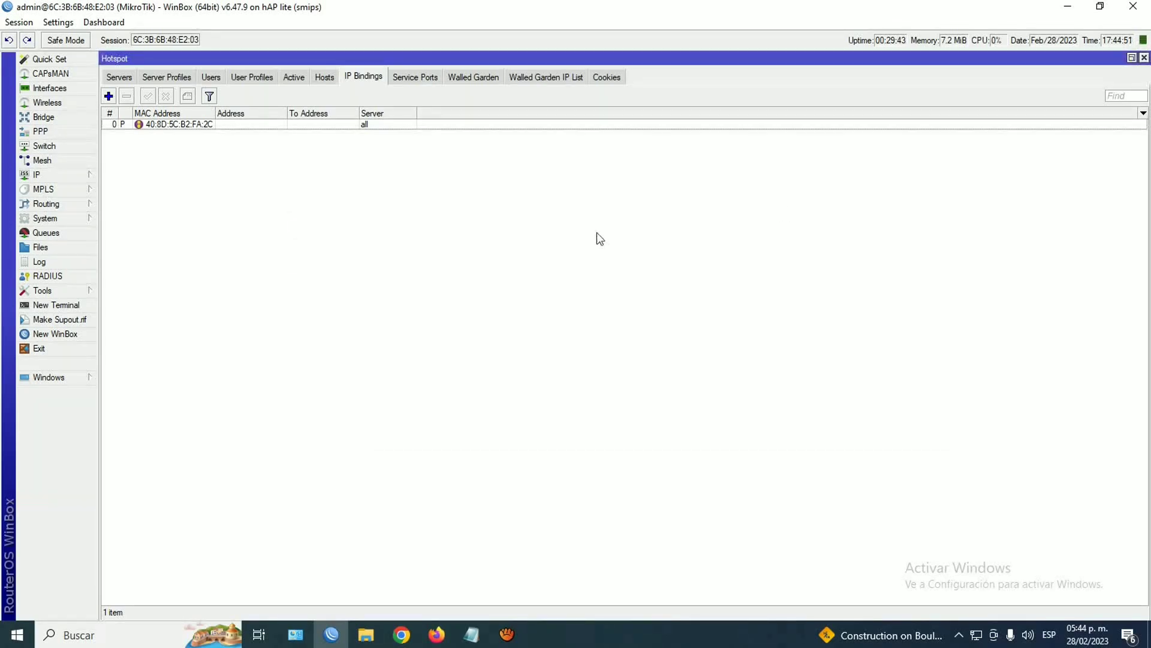
Disable and remove the only IP binding entry of the hotspot.
click(159, 125)
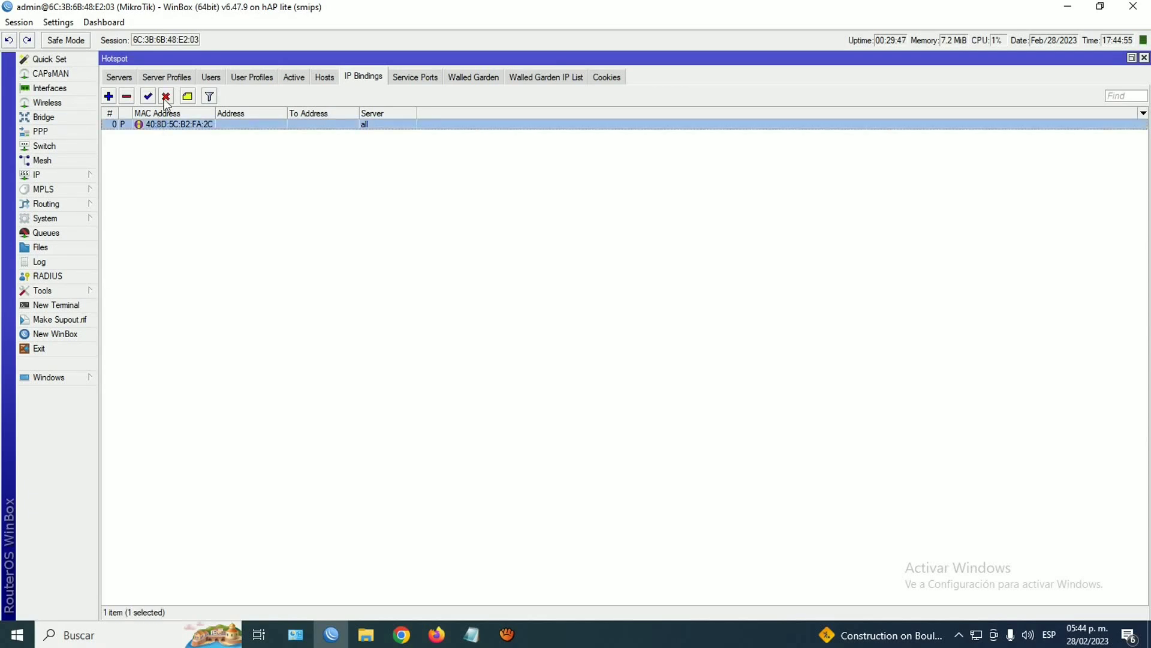
click(166, 97)
click(131, 97)
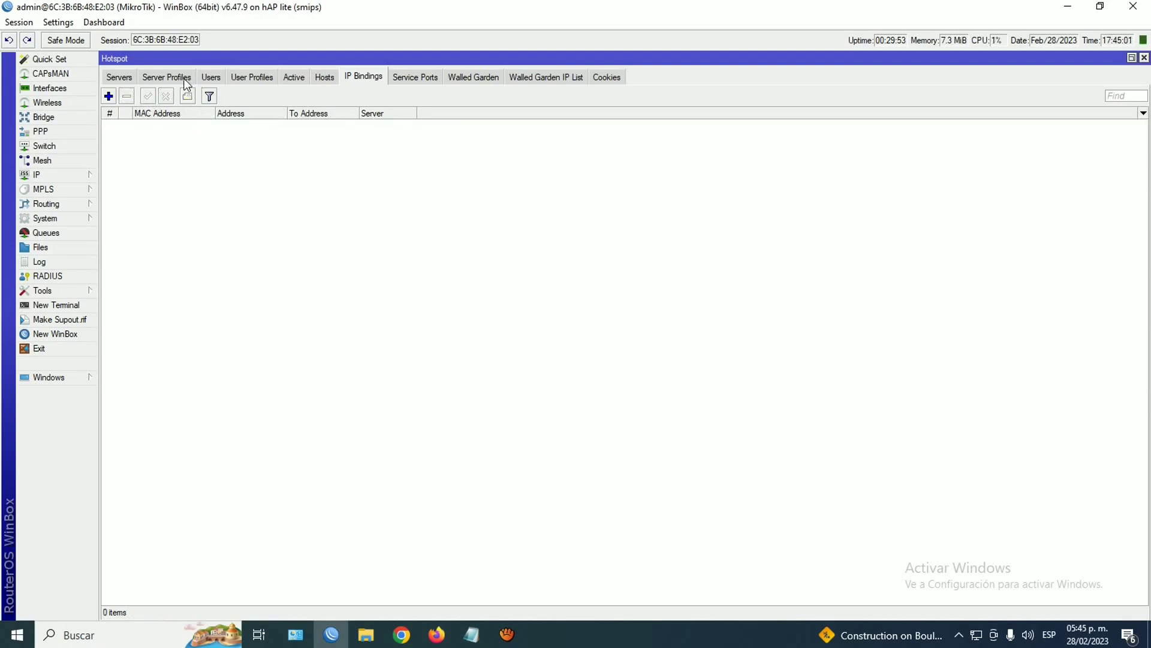
Enable HTTPS login in the hotspot server profile hsprof1, with certificate.crt as its SSL certificate, and save the profile.
click(184, 79)
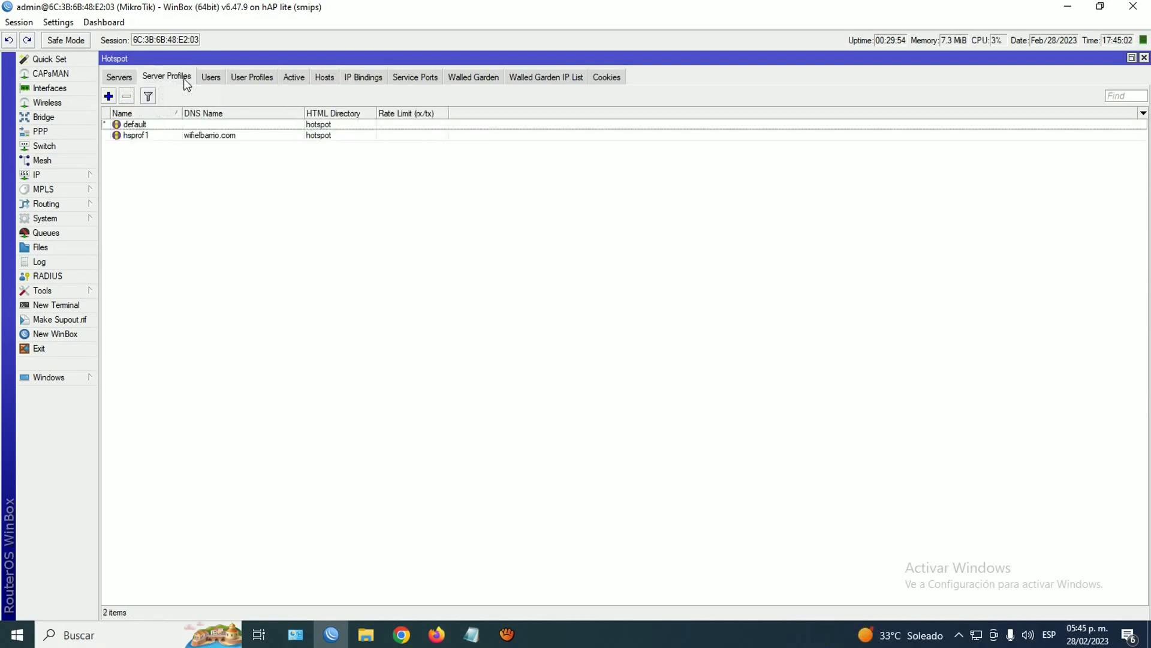
click(166, 136)
double_click(165, 133)
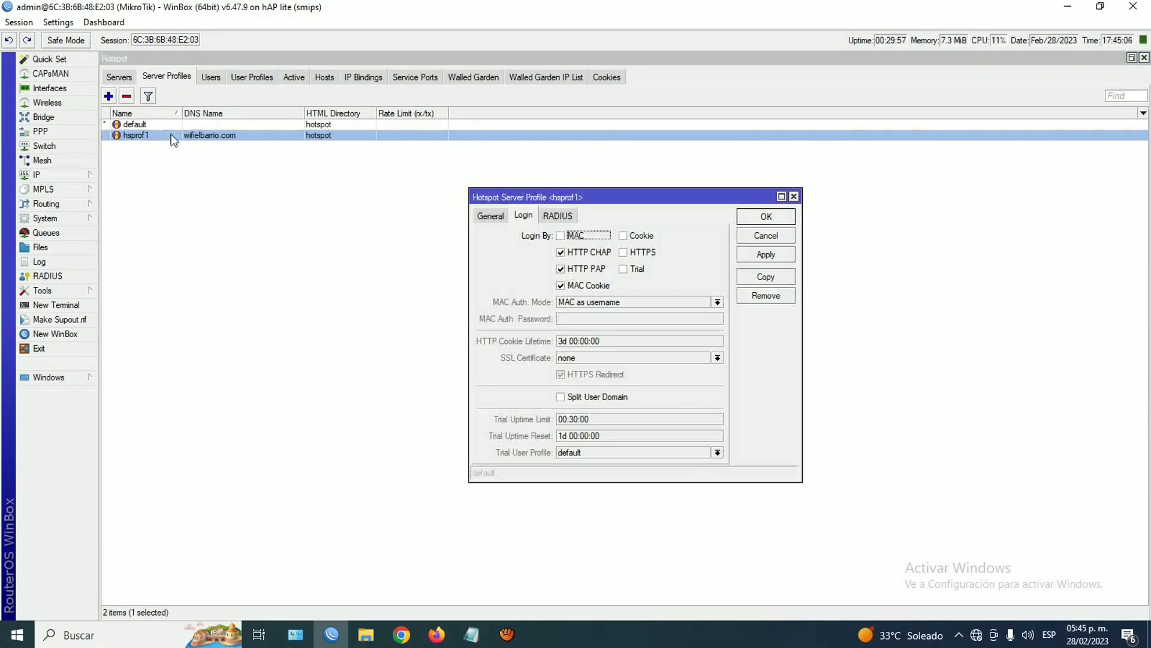
click(624, 252)
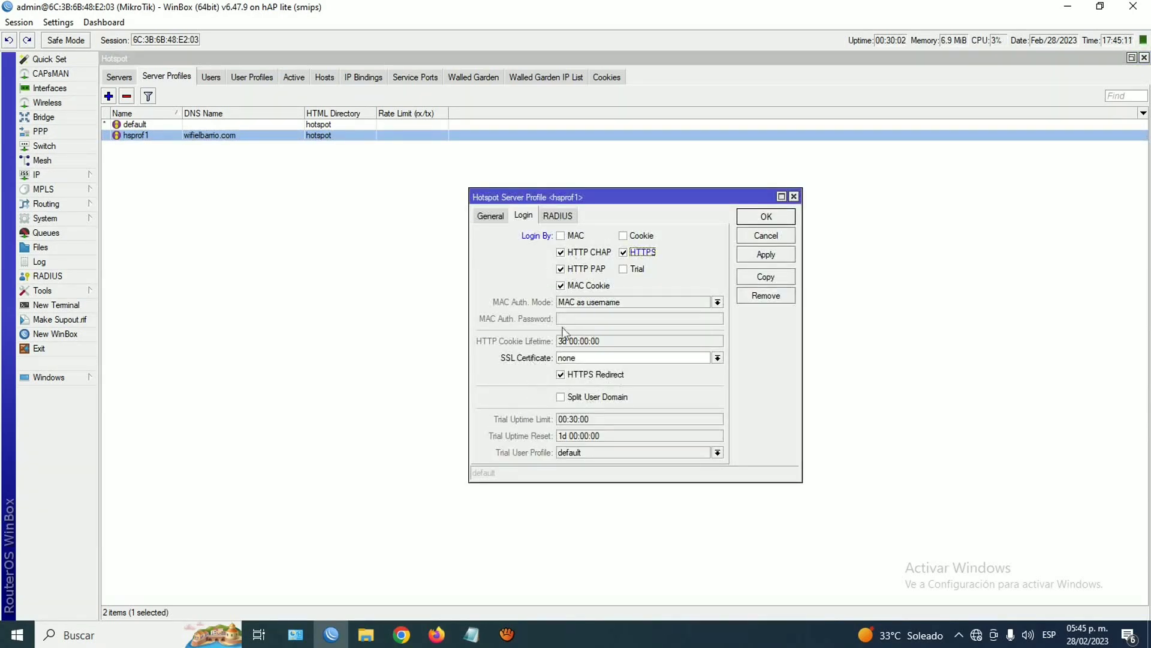
click(718, 358)
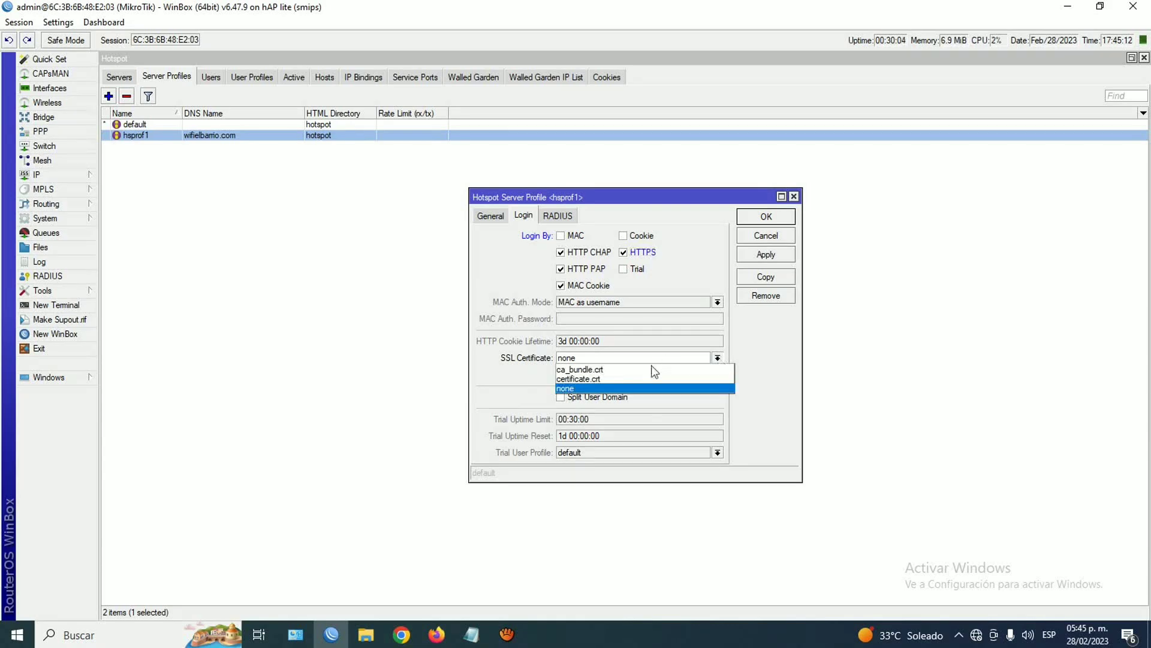
click(614, 379)
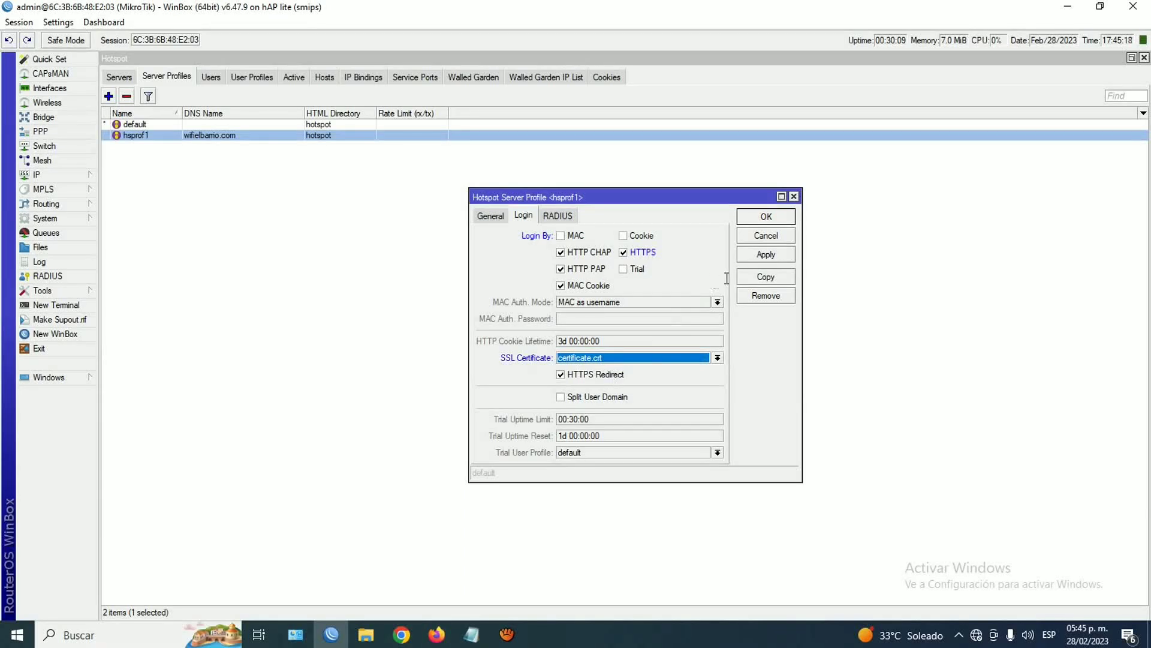
click(756, 256)
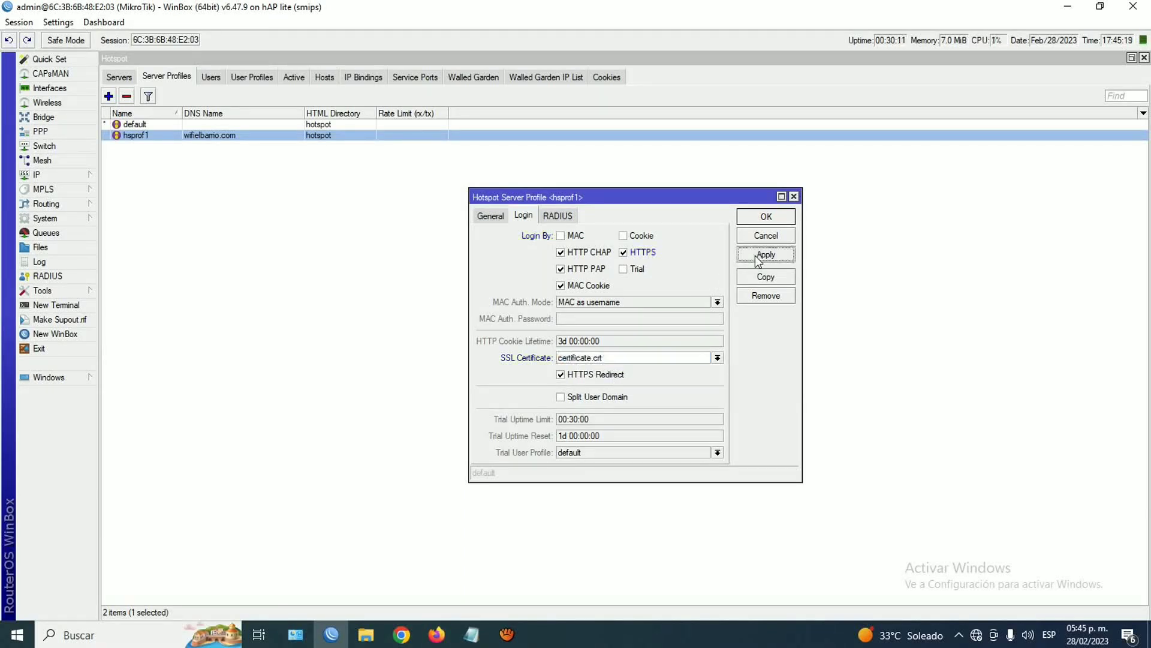
click(766, 217)
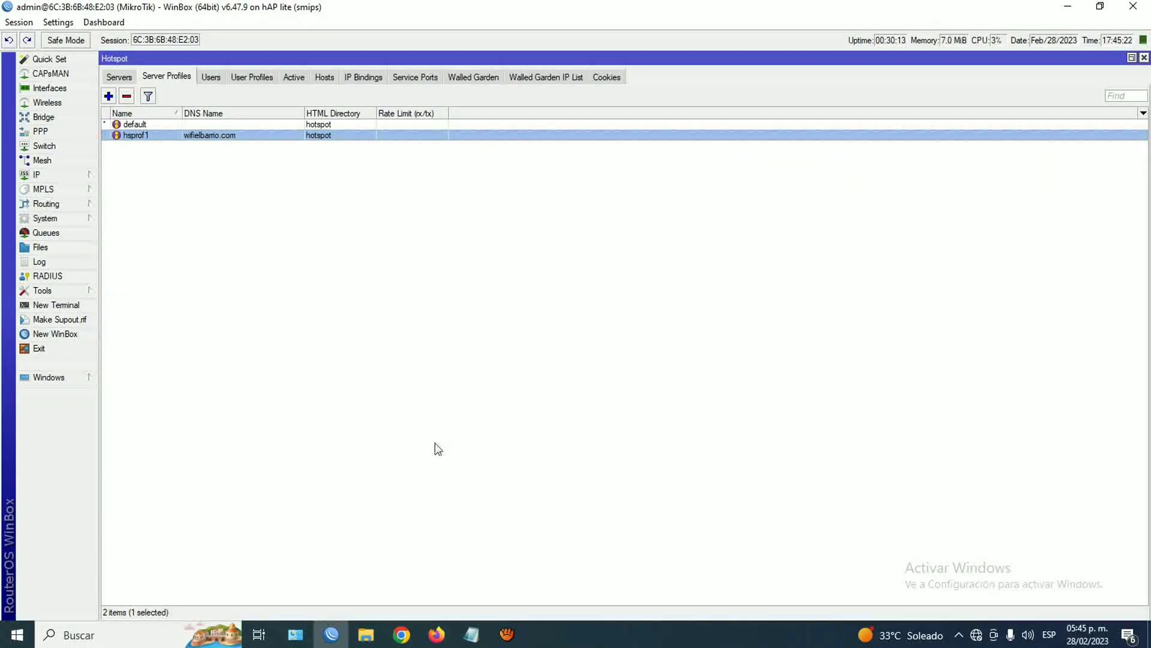
Switch to Chrome and close the Gmail, ZeroSSL and HostGator pages.
click(402, 634)
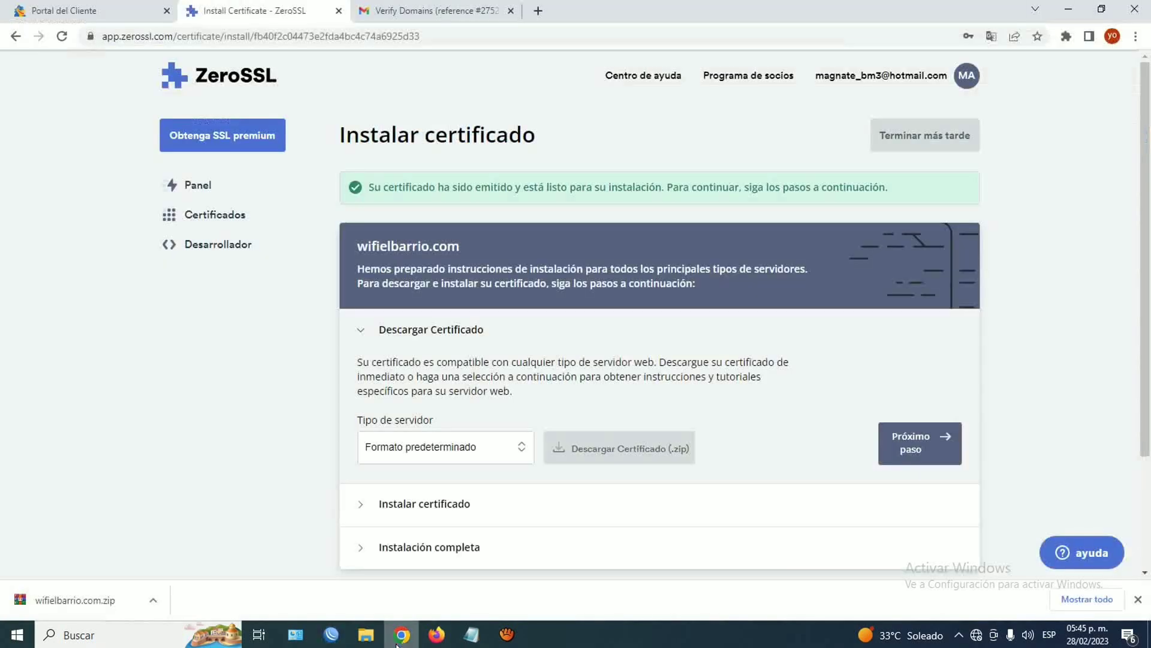
click(511, 11)
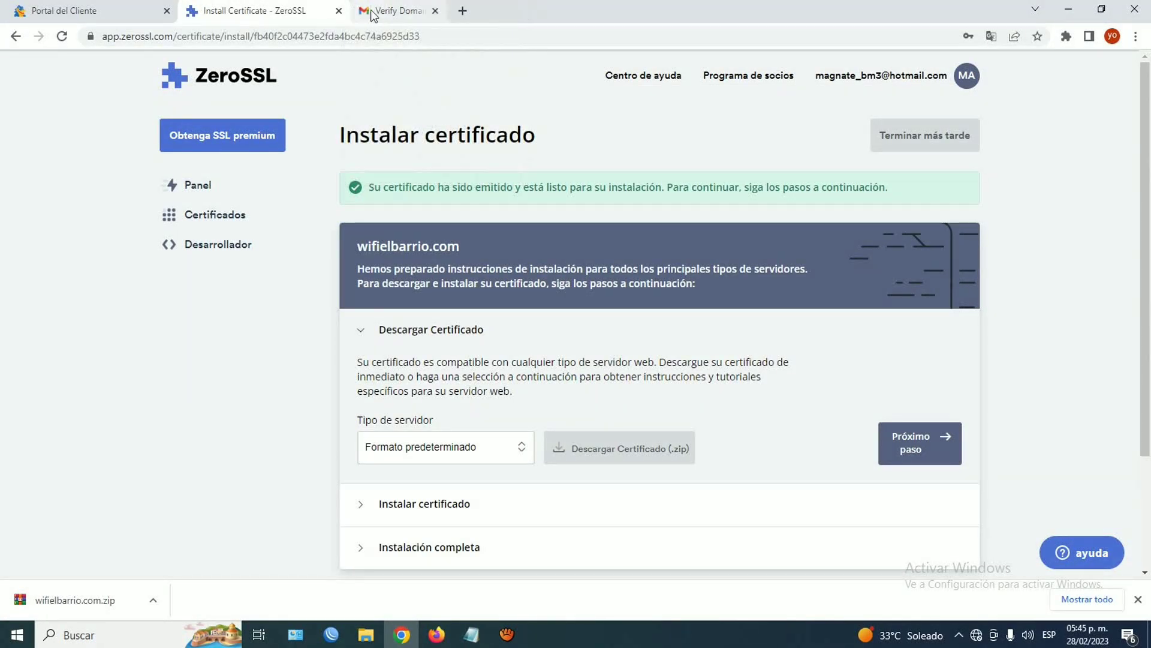
click(340, 12)
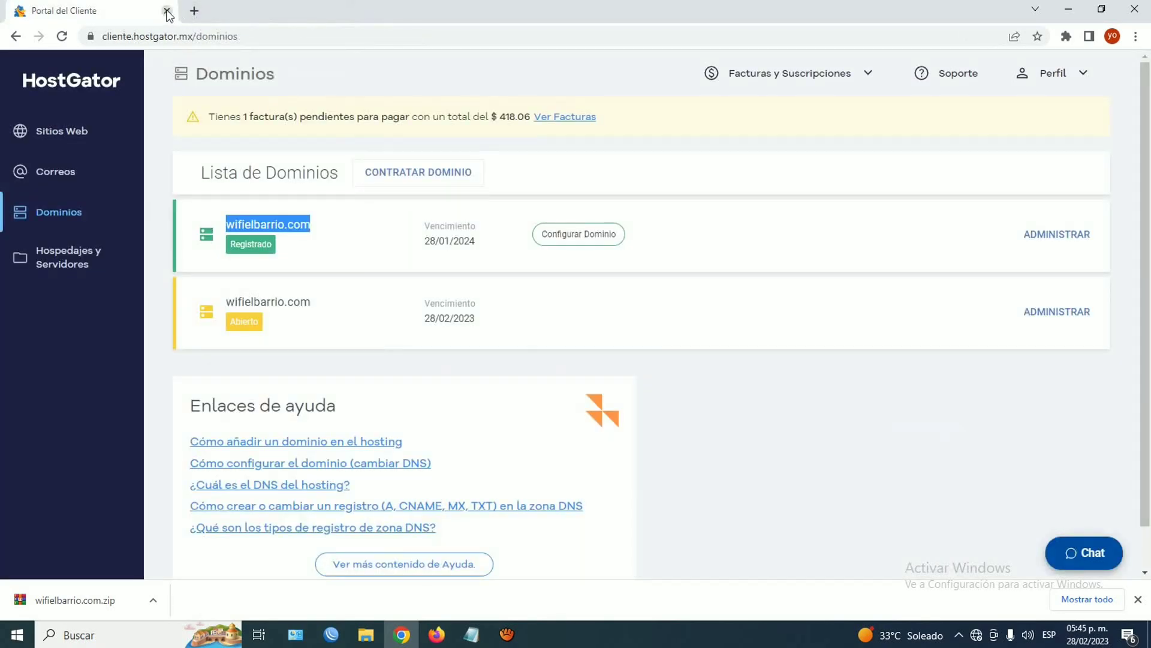
click(167, 11)
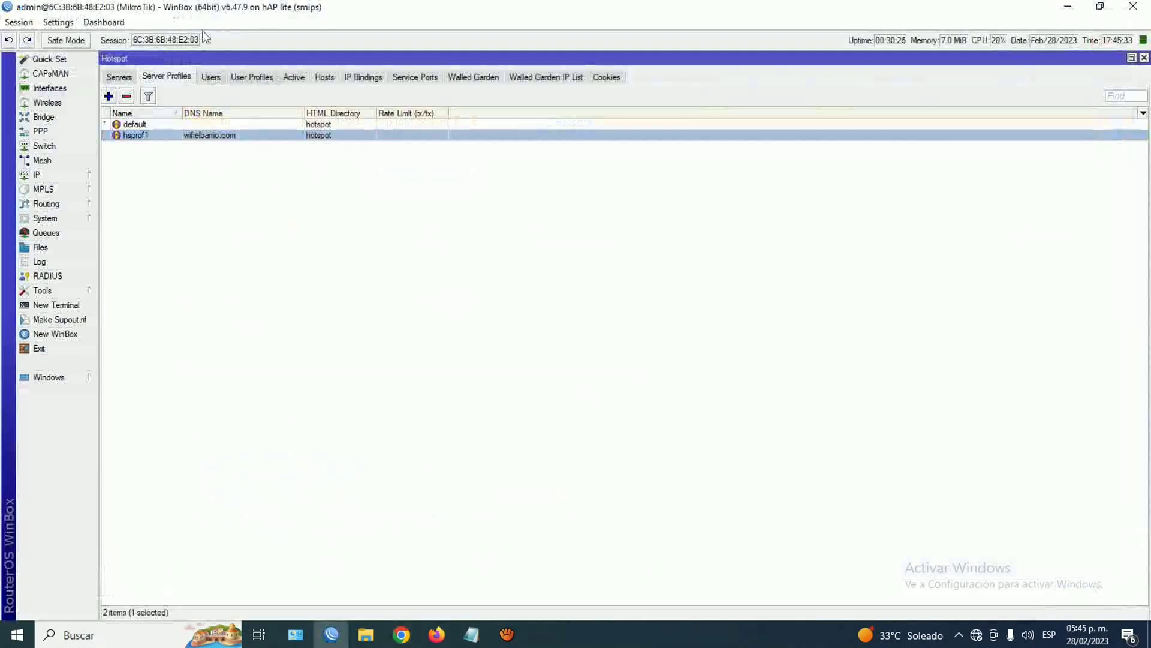
Load wifielbarrio.com in a new Chrome window and check the hotspot login page's connection security and certificate status.
click(402, 634)
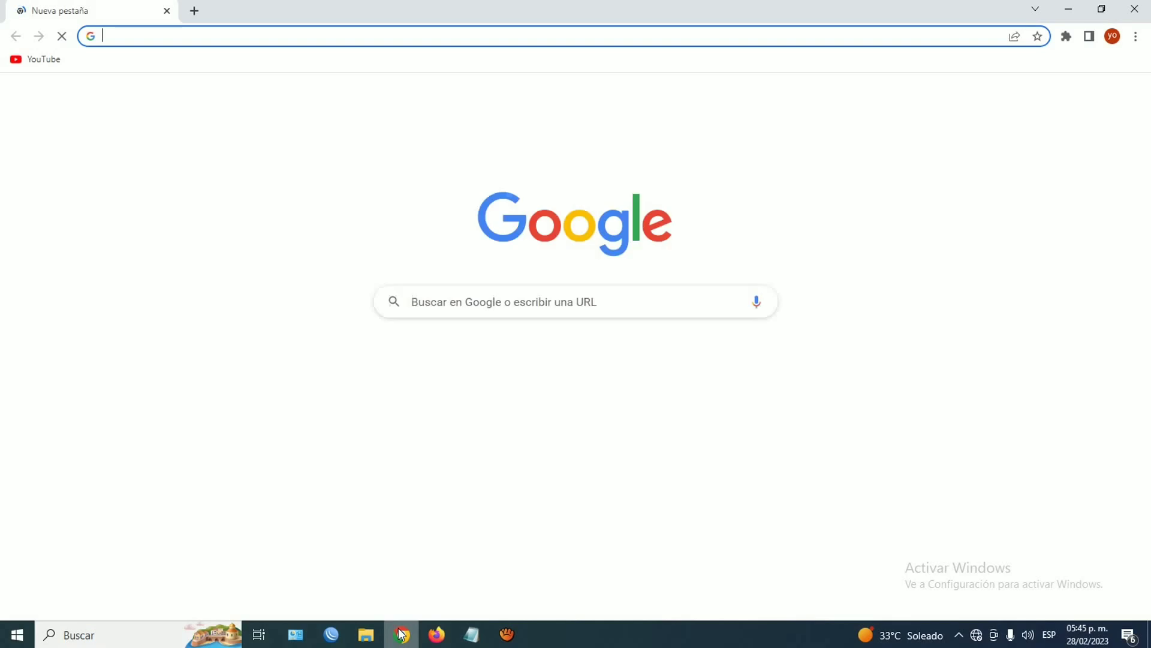
text(wifielbarrio.com)
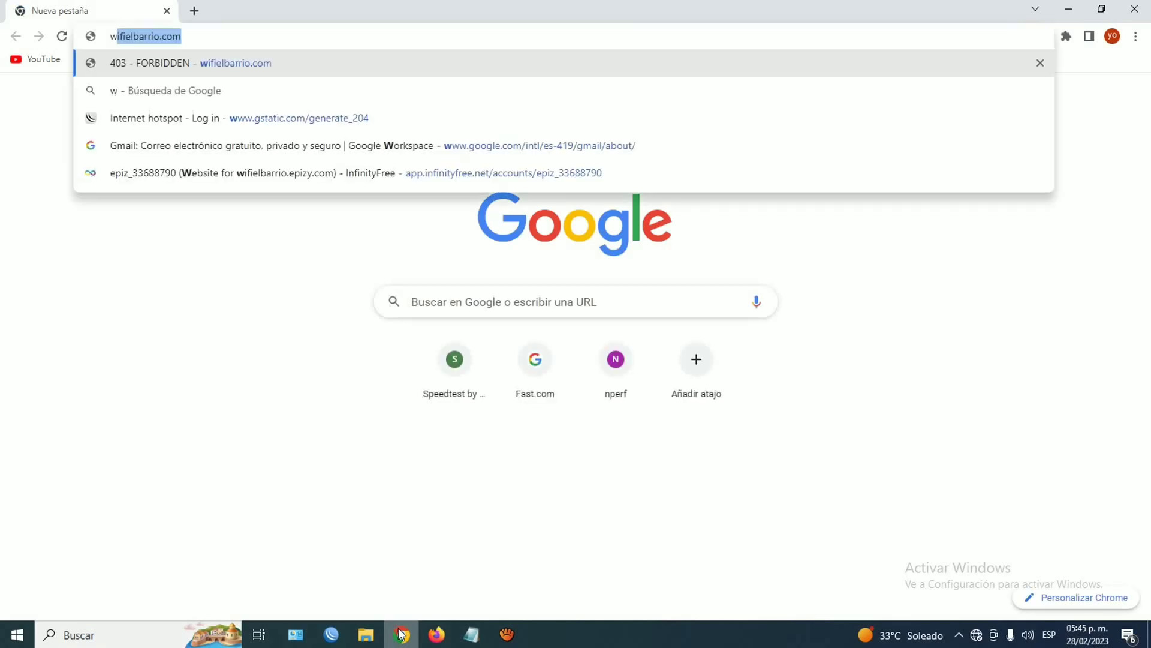
key(Return)
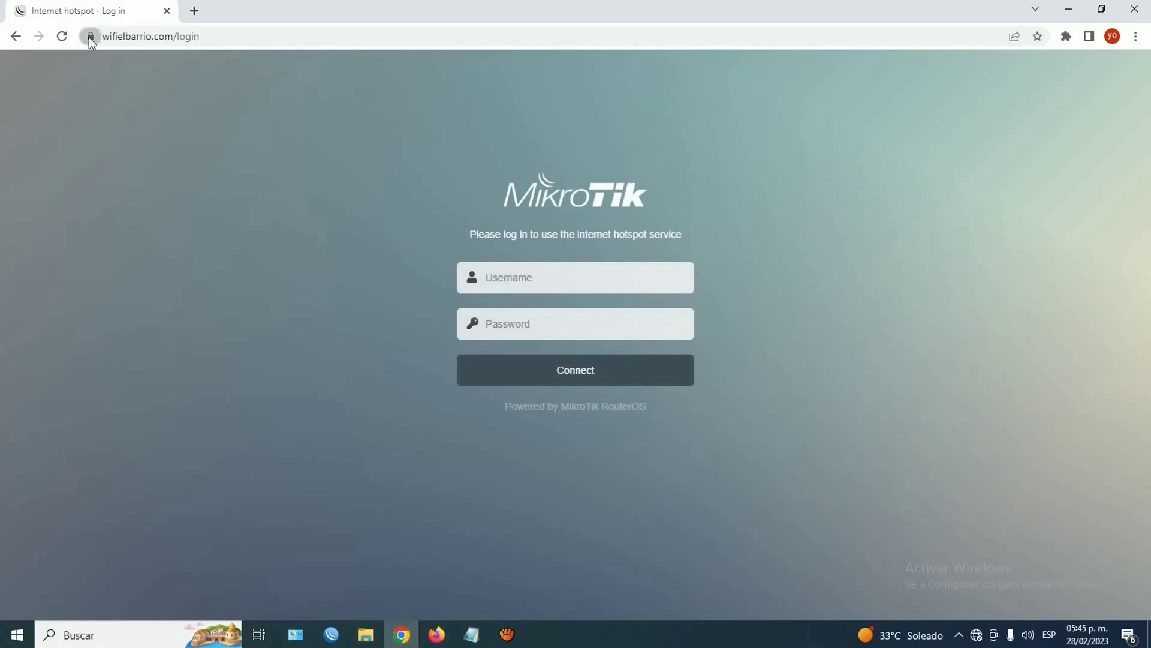
click(88, 38)
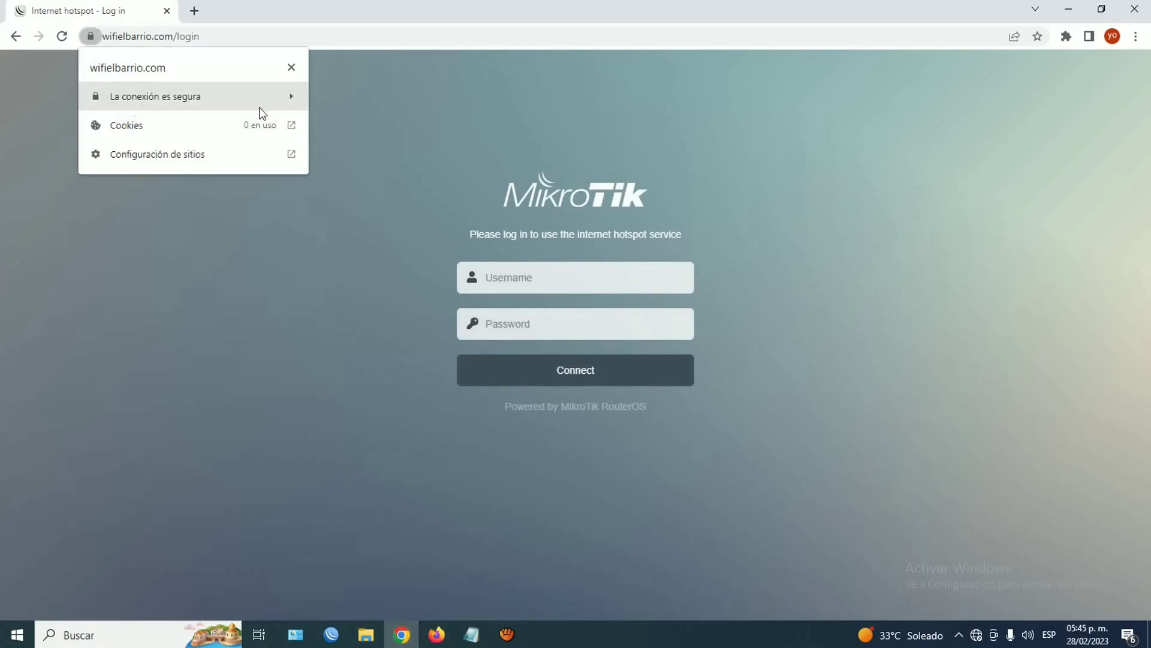
click(204, 96)
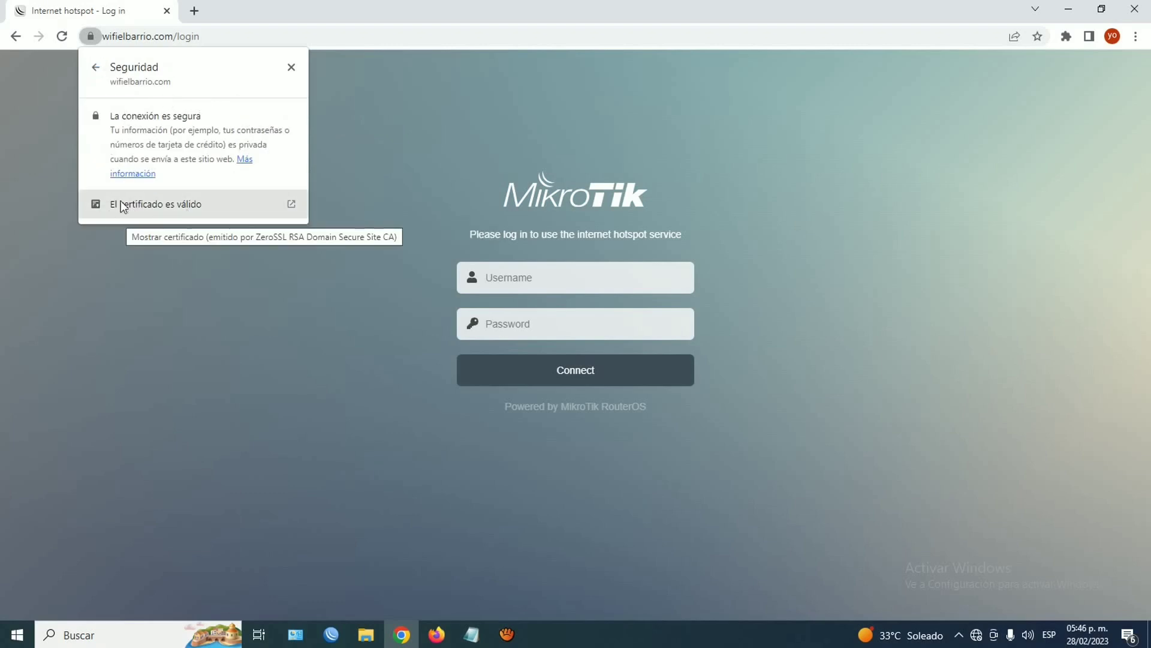
click(290, 72)
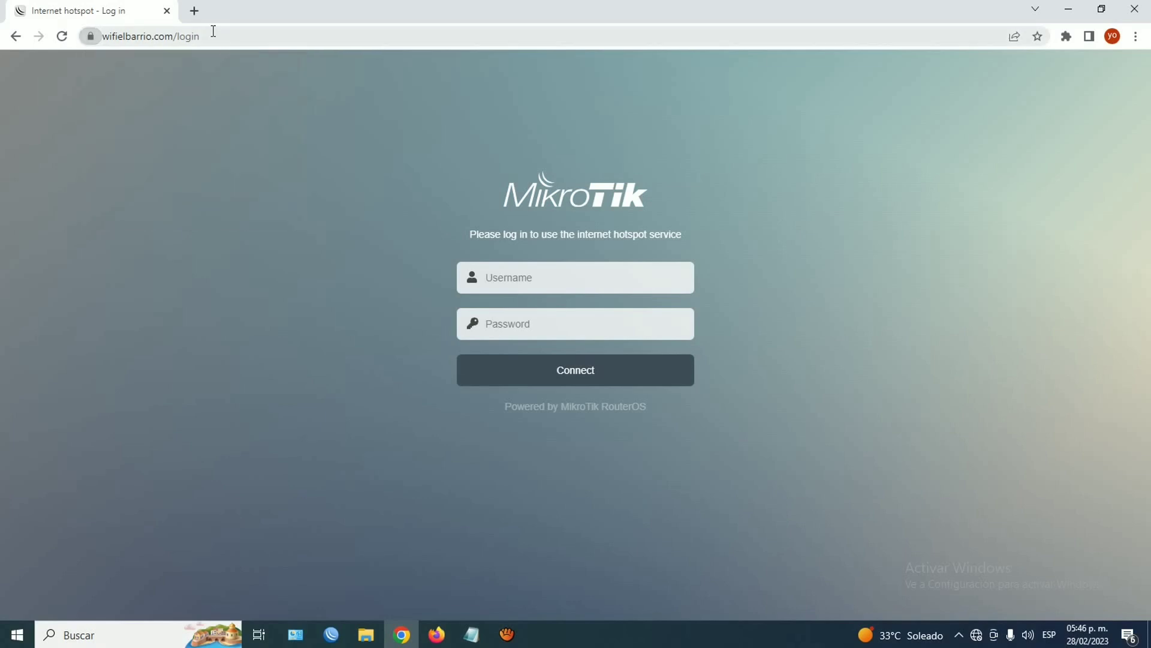
Search Google for netflix in a new browser tab to test the hotspot redirect.
click(196, 18)
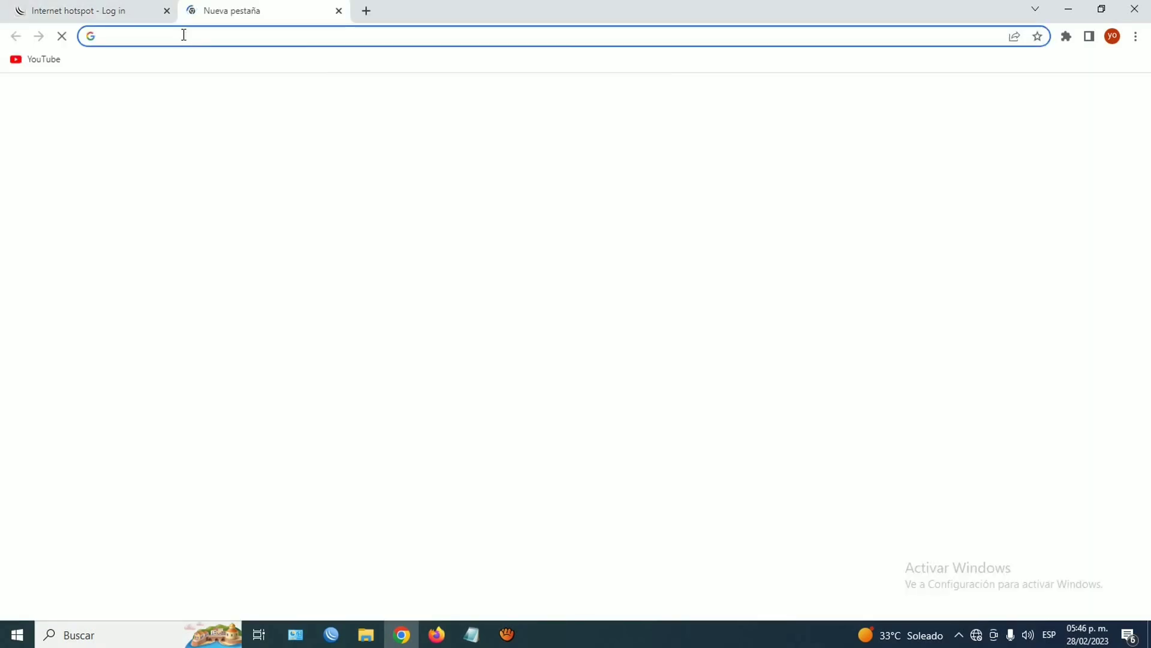
text(n)
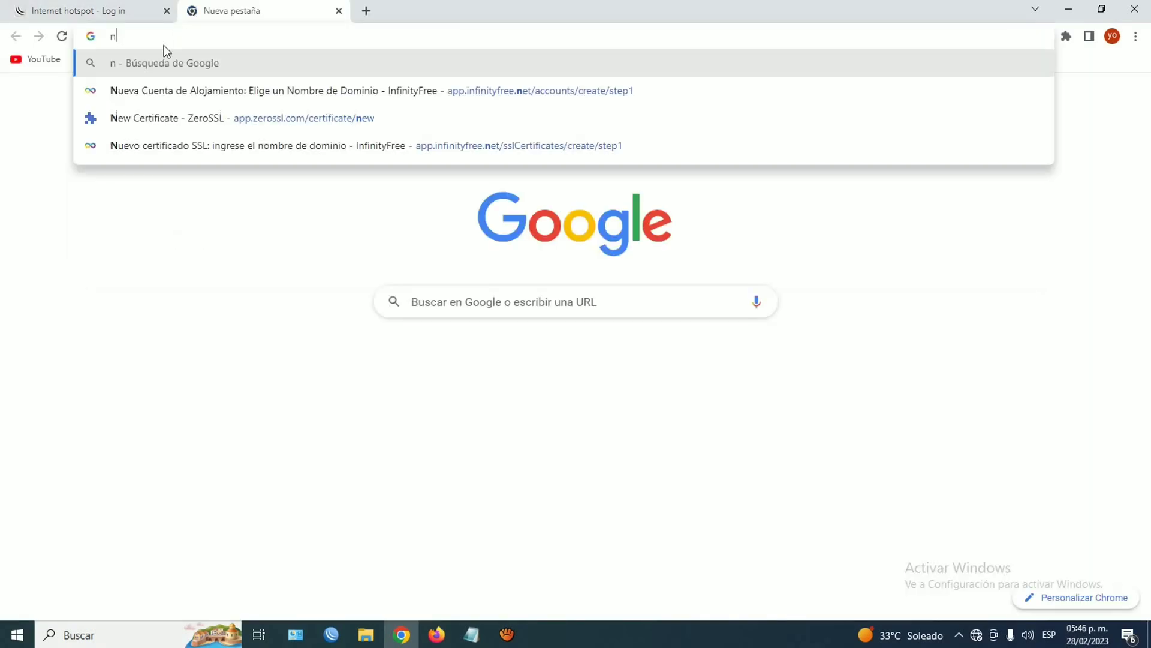
text(e)
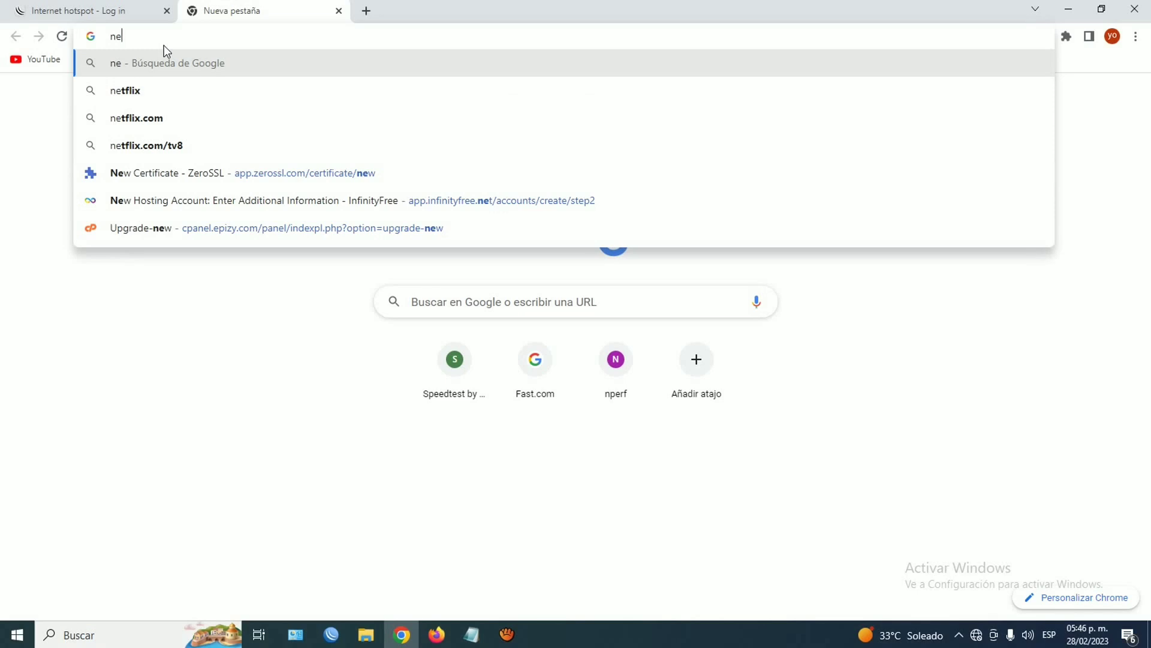
click(169, 90)
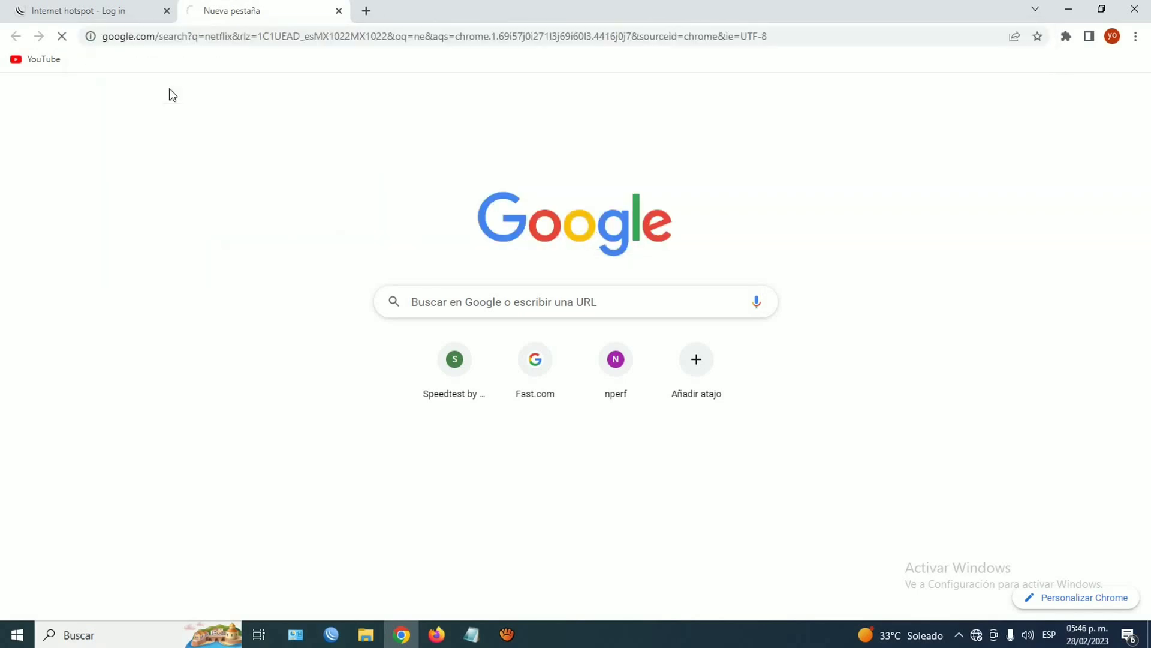